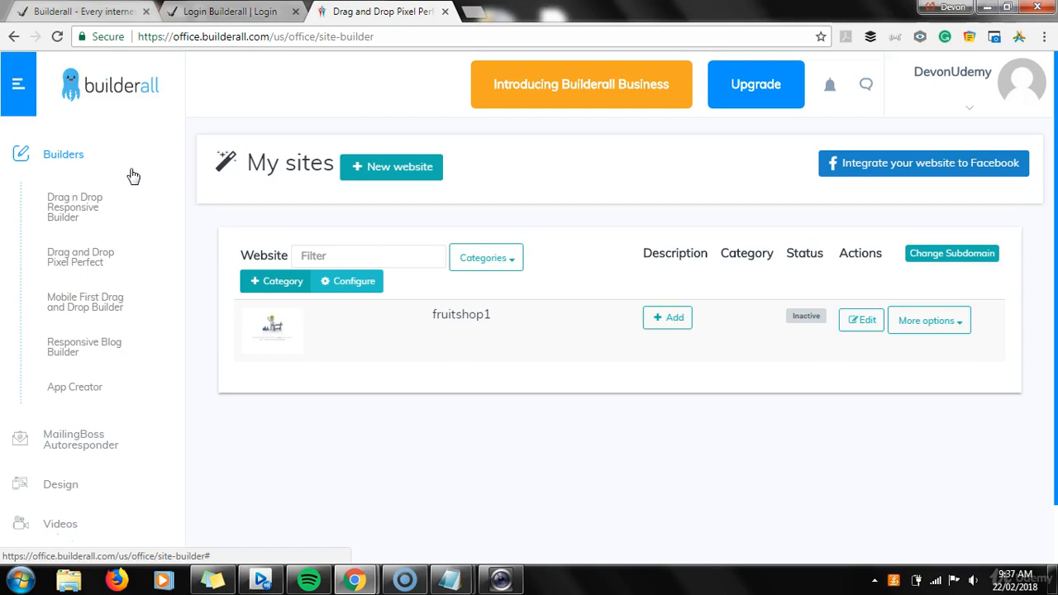
Open the fruitshop1 site in the Drag and Drop Pixel Perfect editor and dismiss the email marketing alert
left_click(110, 82)
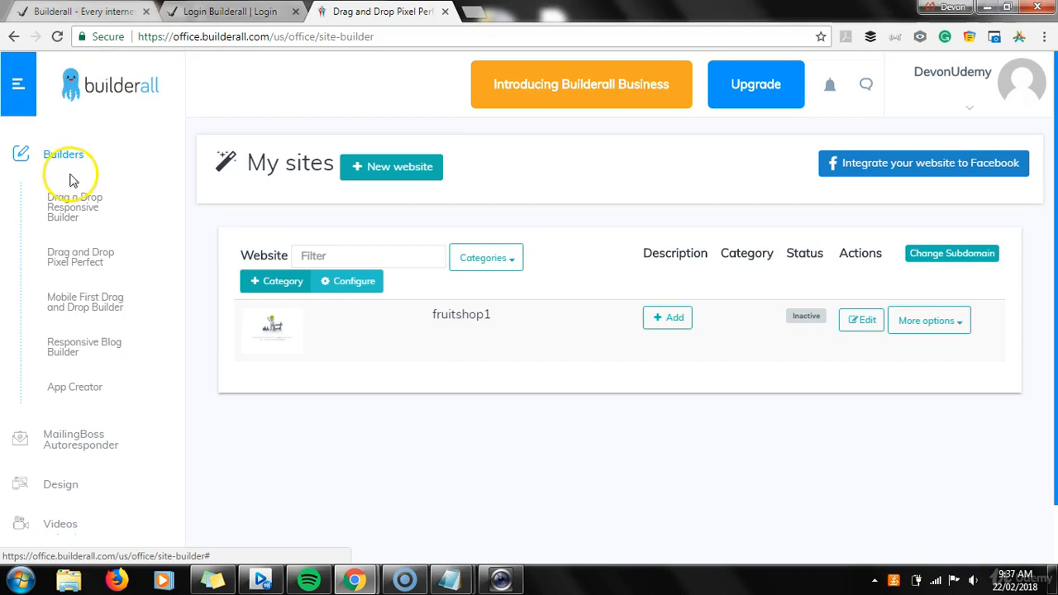
left_click(69, 272)
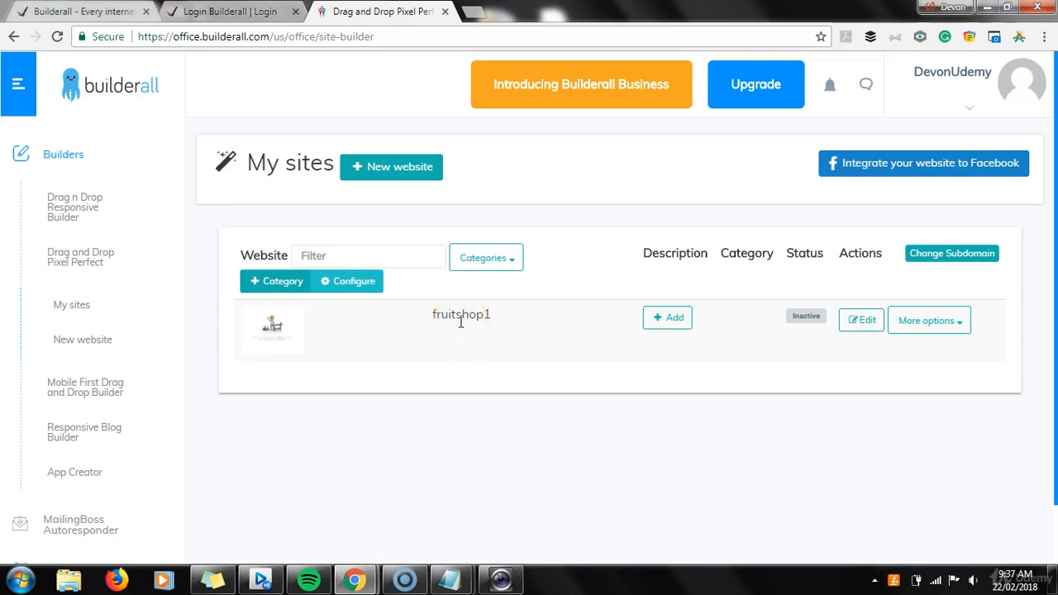
left_click(857, 326)
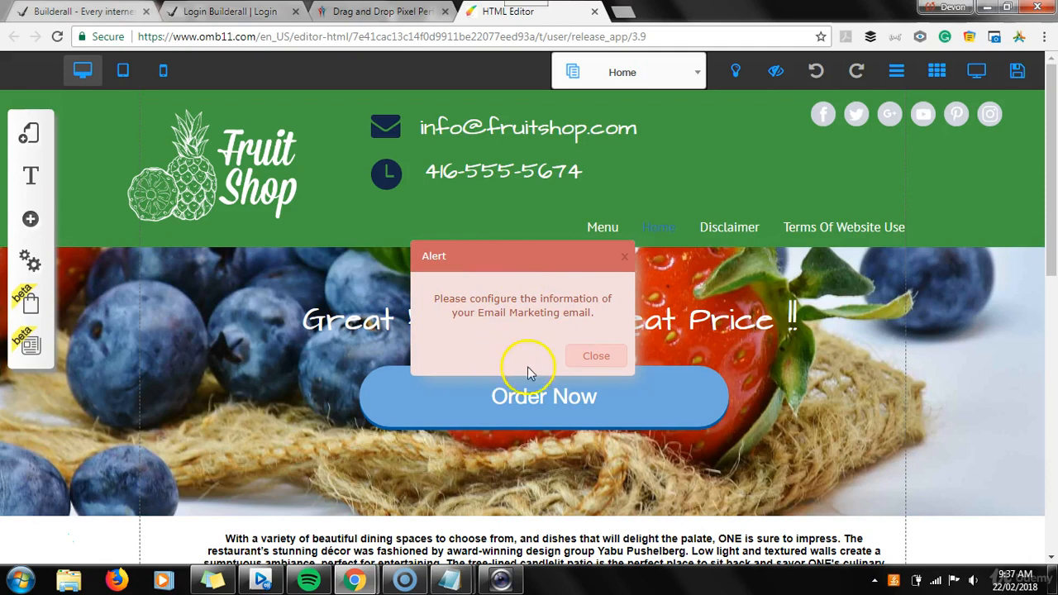
left_click(584, 359)
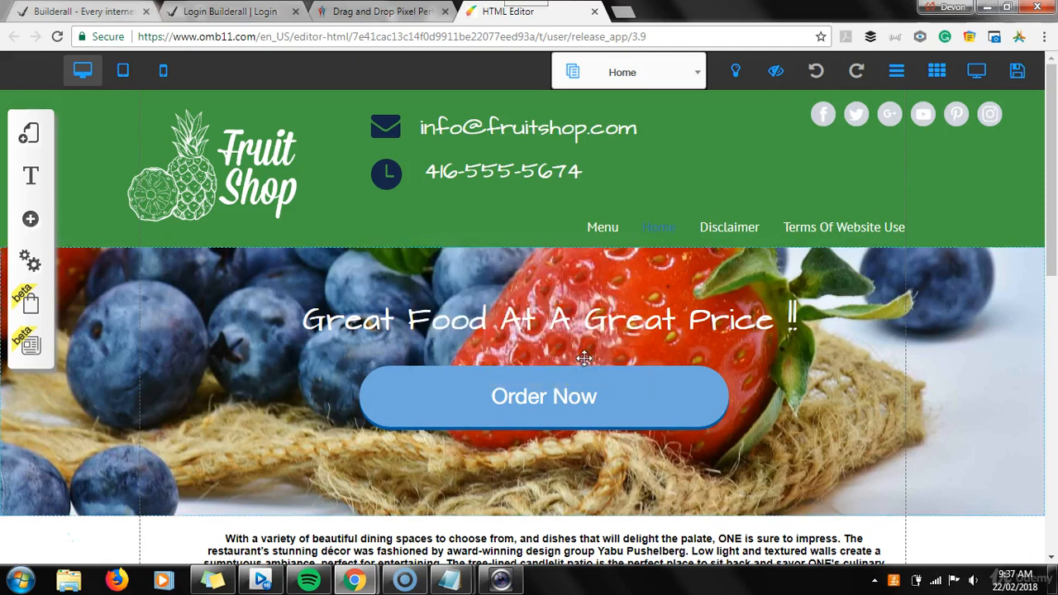
Check the to-do list in Notepad before returning to the editor
mouse_move(466, 580)
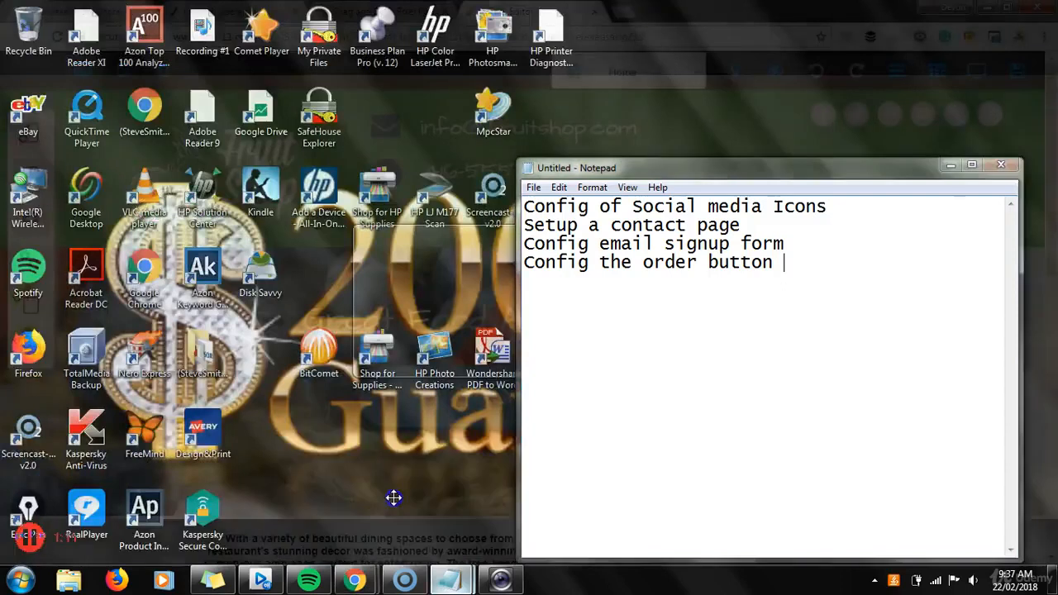
left_click(394, 499)
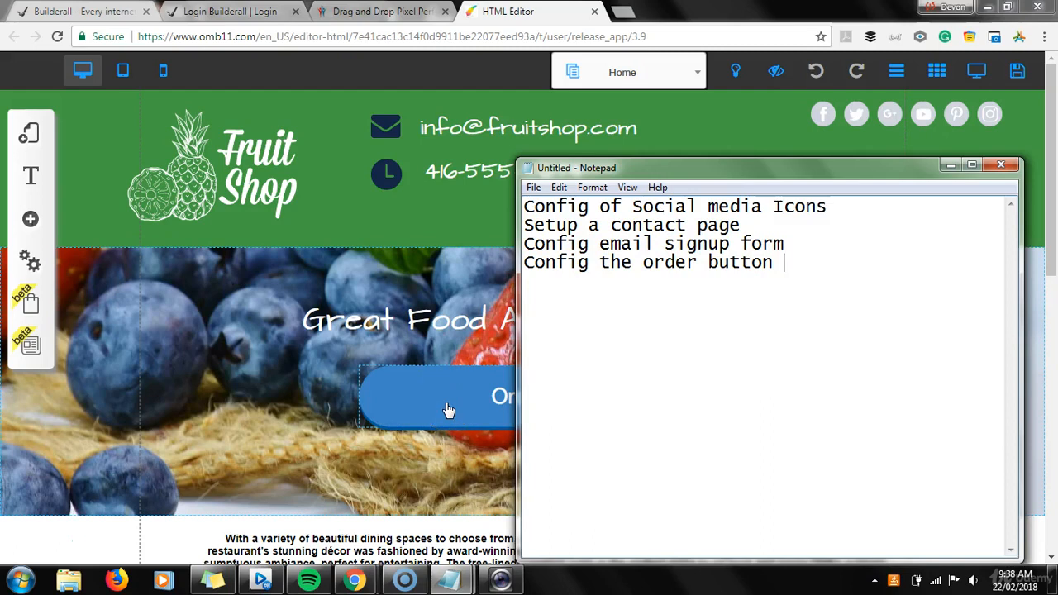
left_click(241, 367)
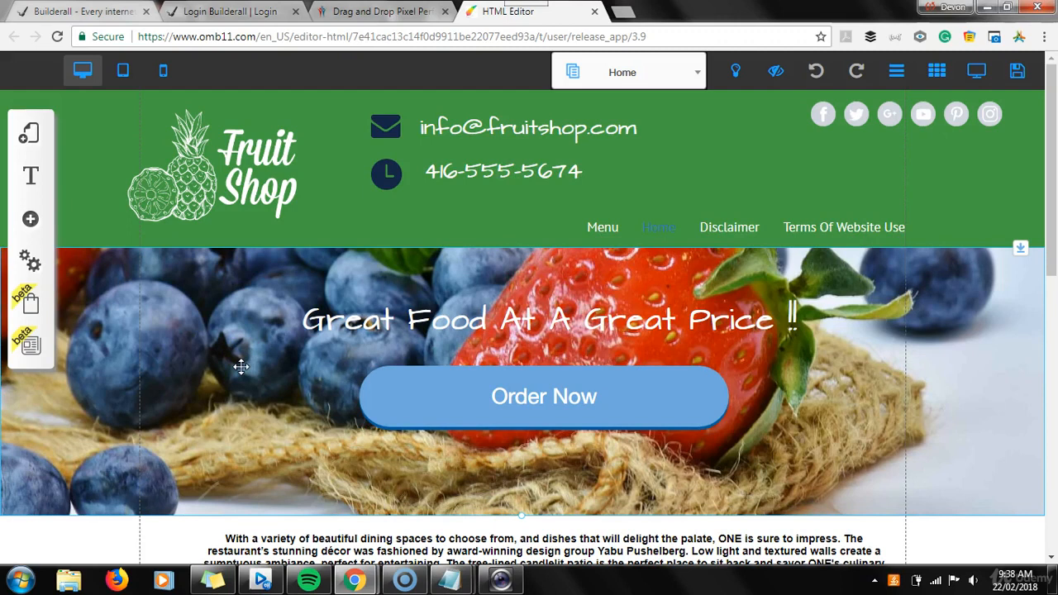
Inspect the social network bar's icon settings and link field without making changes
left_click(828, 115)
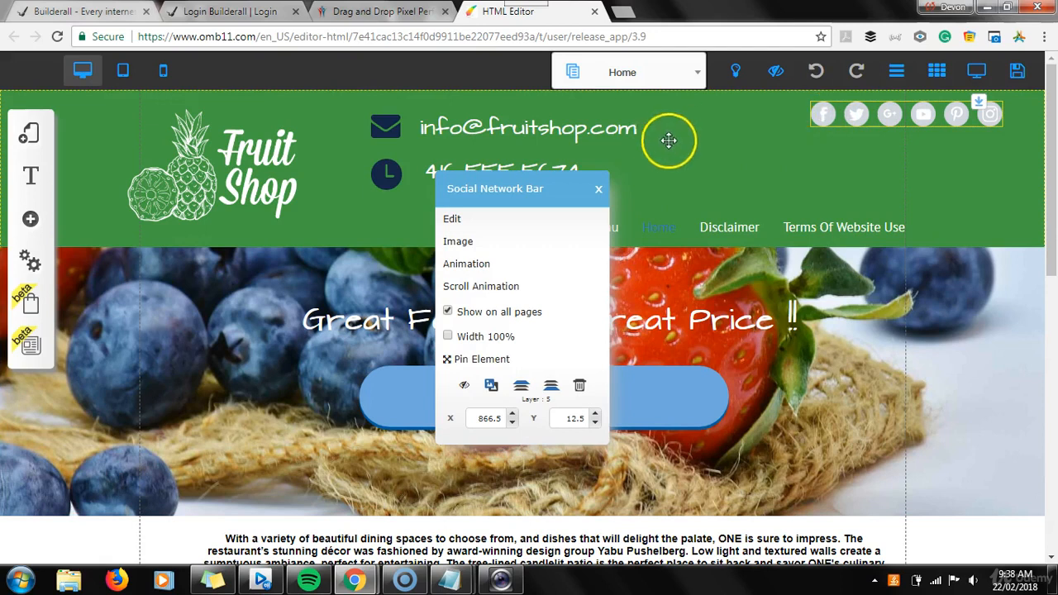
left_click(464, 244)
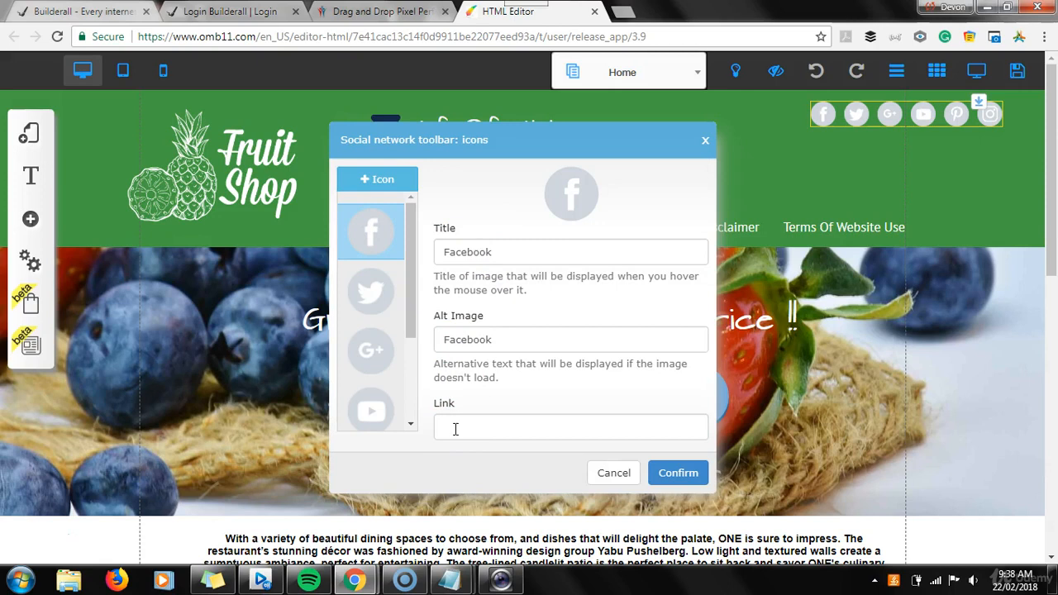
left_click(531, 427)
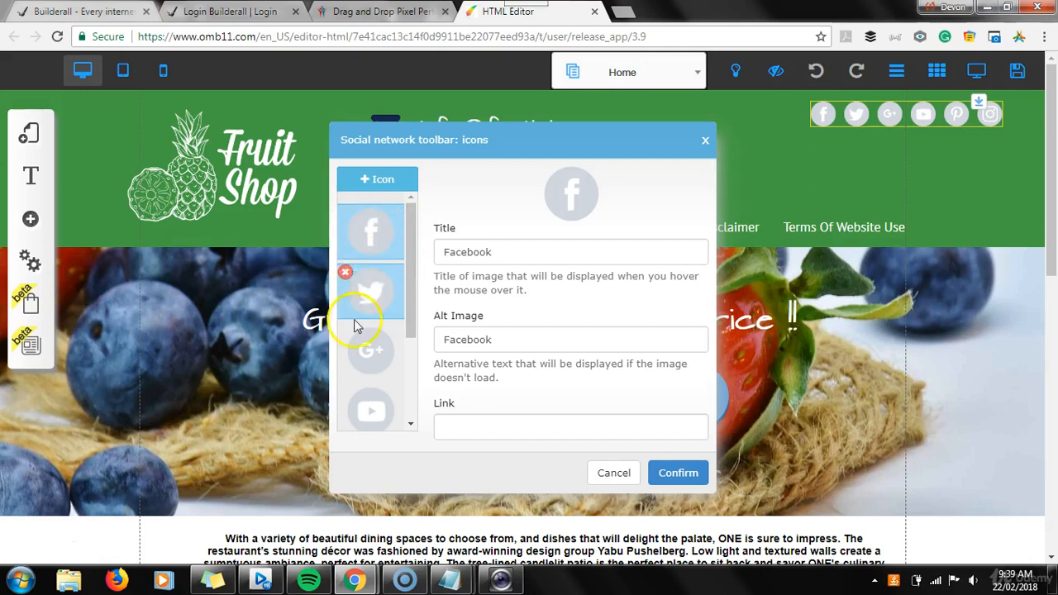
left_click_drag(409, 300, 406, 373)
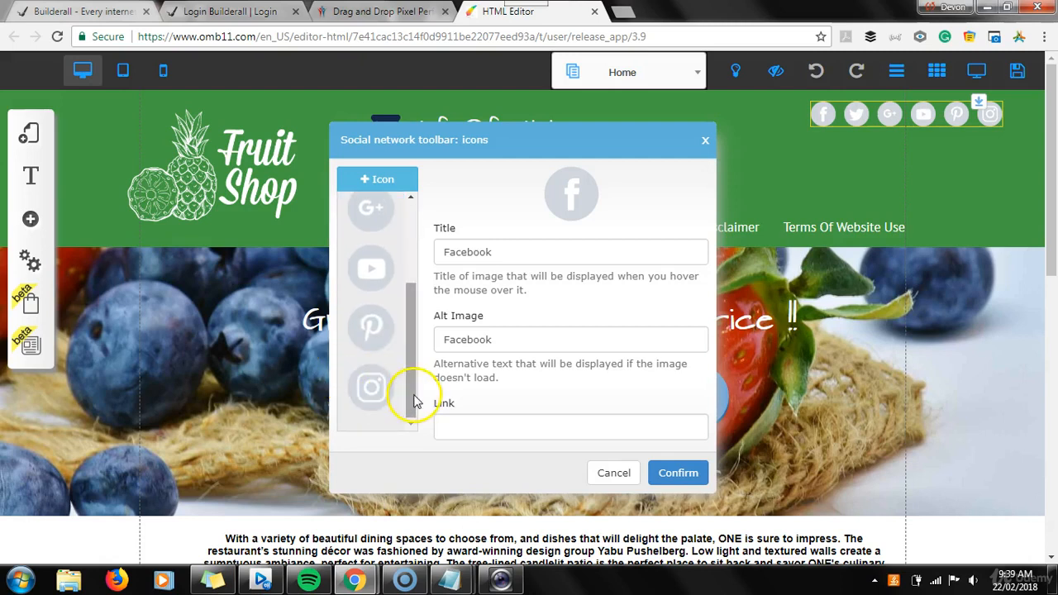
left_click_drag(416, 401, 412, 271)
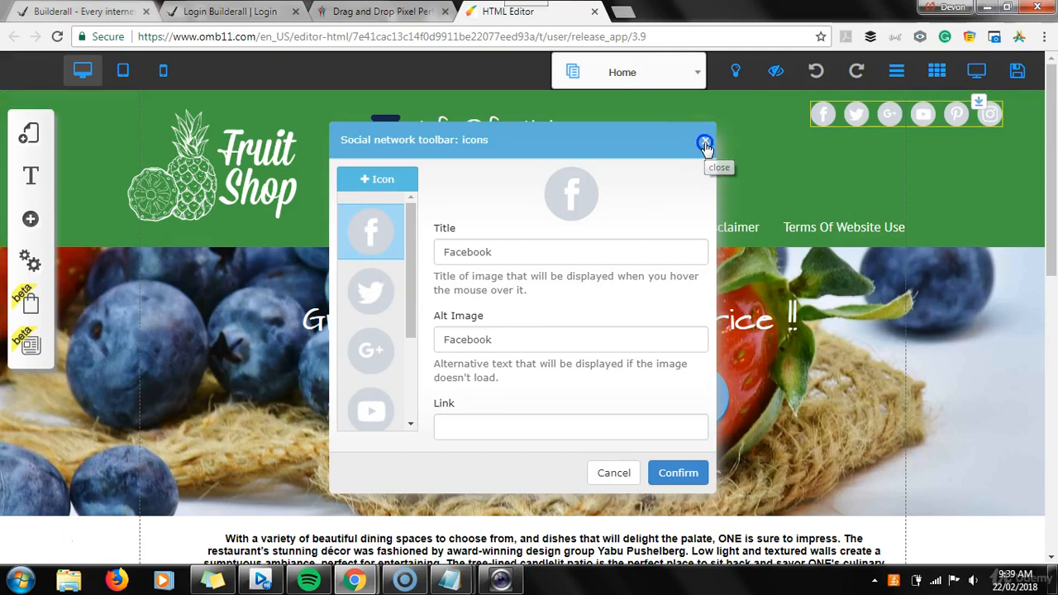
left_click(704, 144)
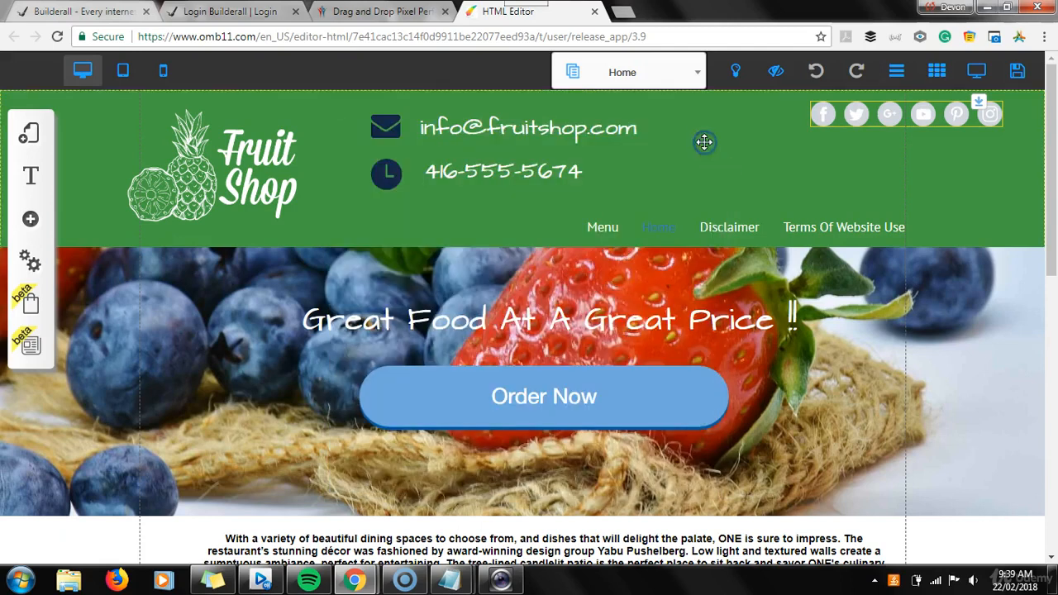
left_click(848, 111)
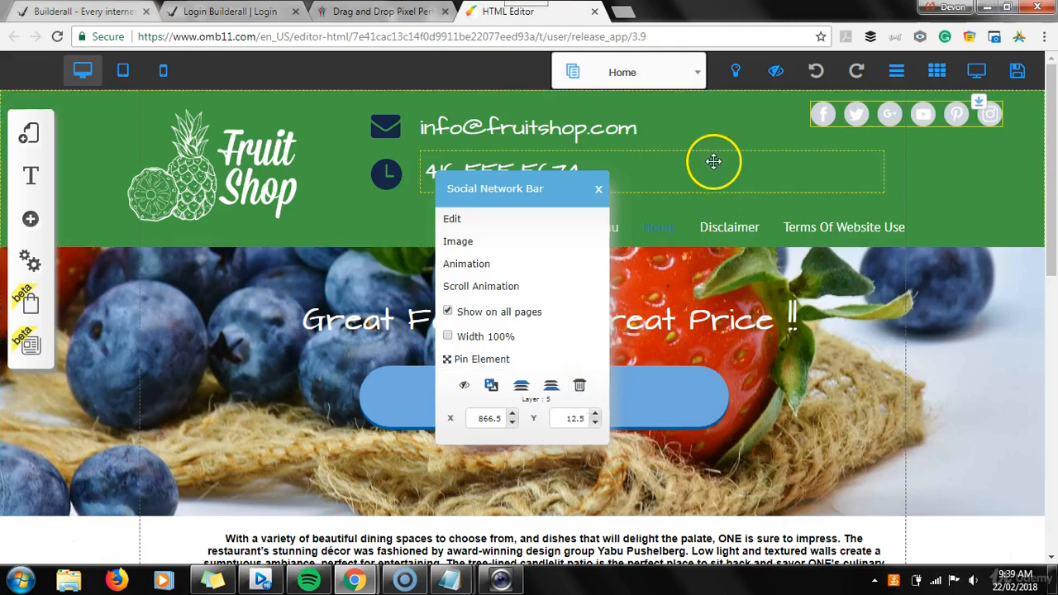
left_click(933, 166)
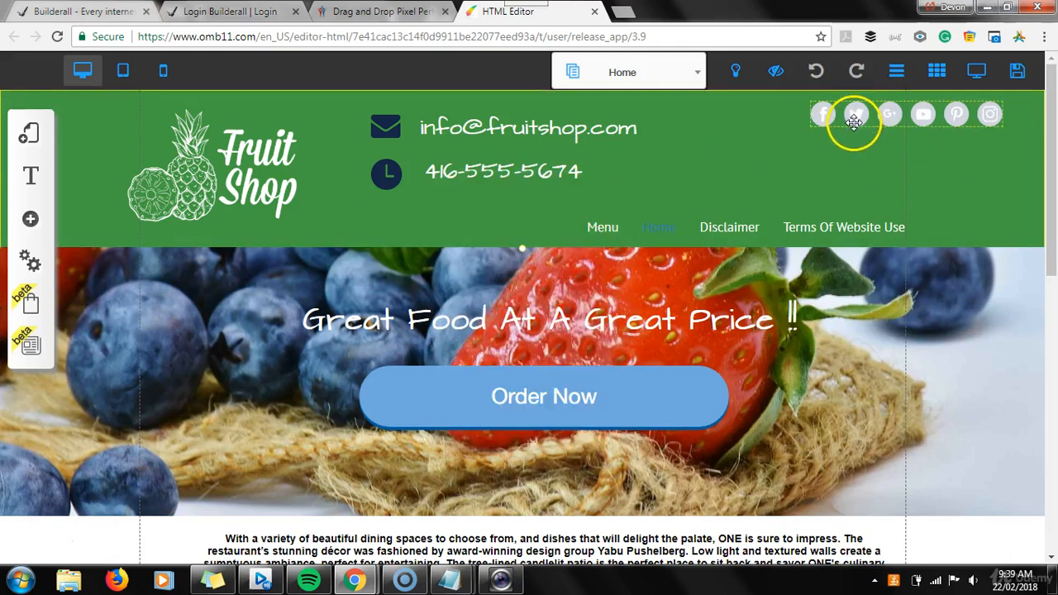
Review the Notepad to-do list again and go back to the editor
mouse_move(450, 581)
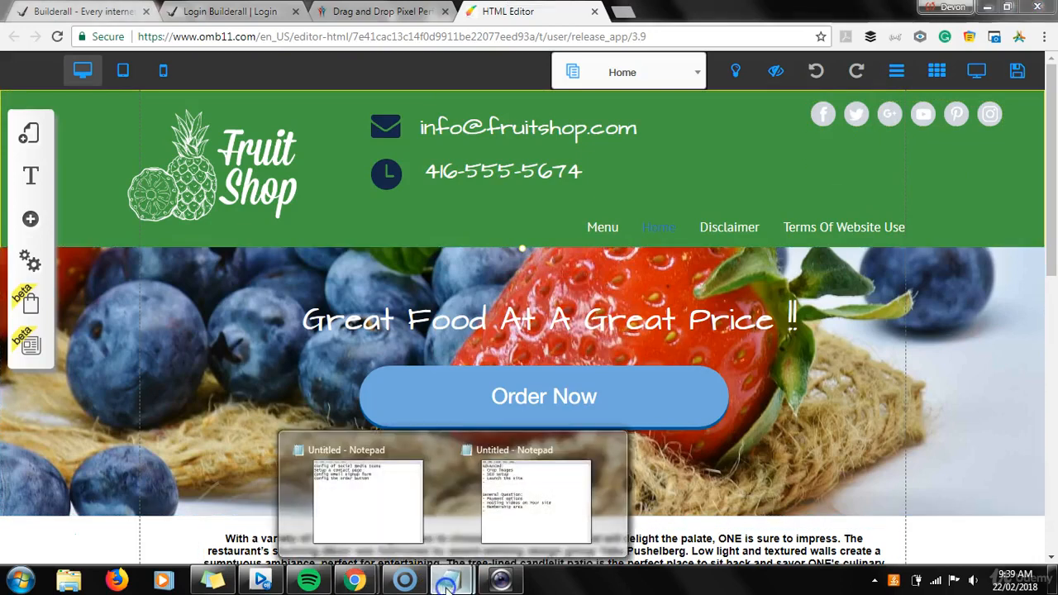
left_click(382, 512)
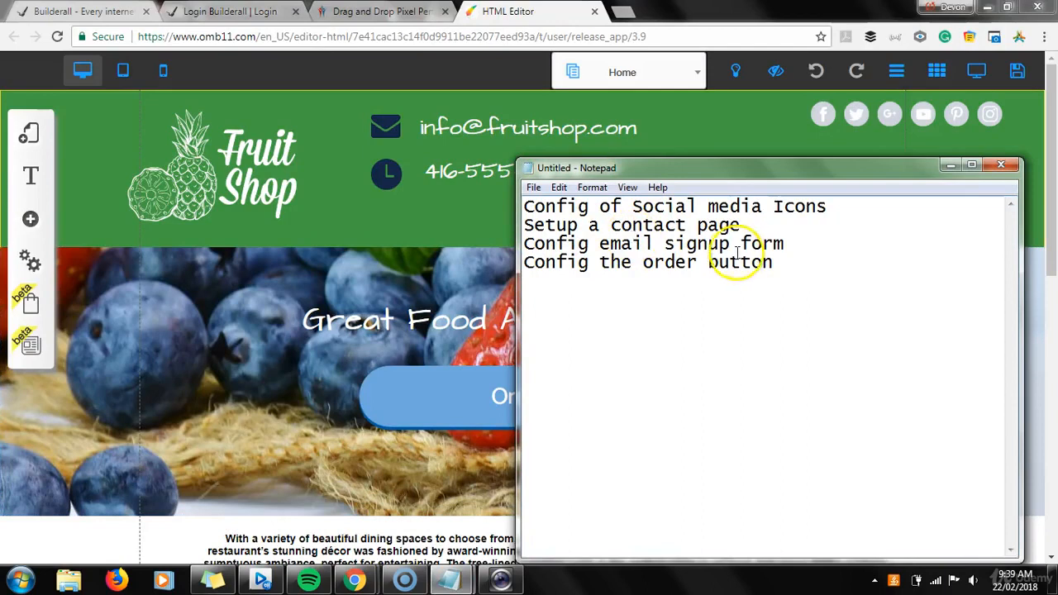
left_click(423, 215)
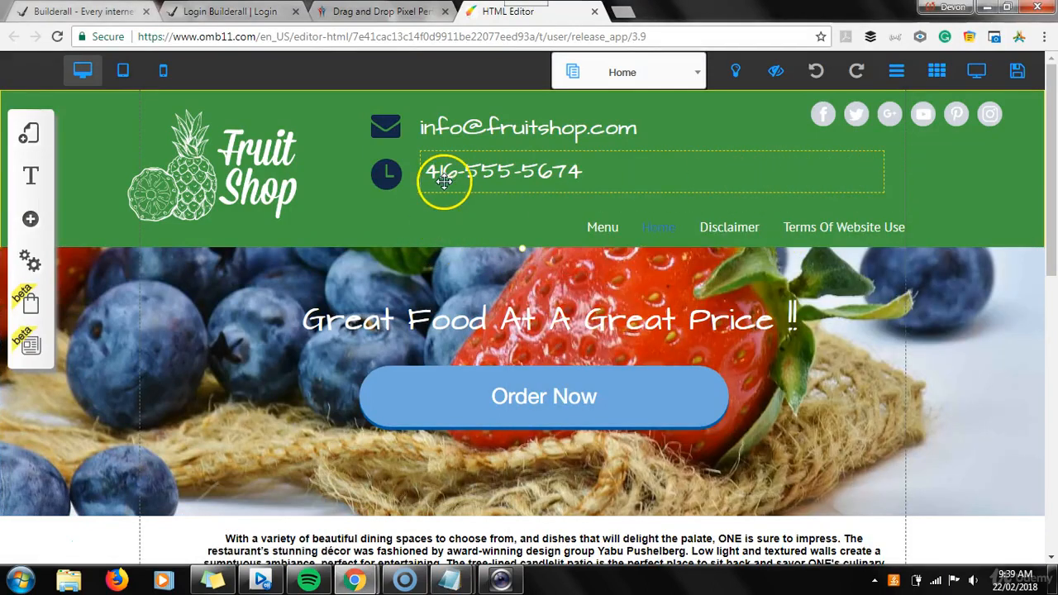
Add a new blank page named Contact Us to the default layout
left_click(29, 134)
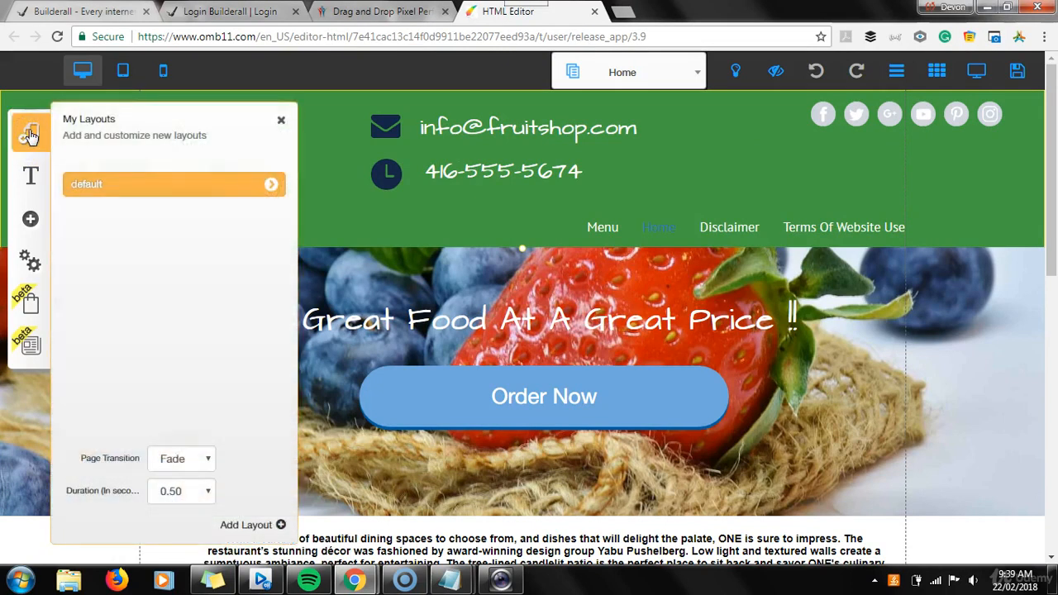
left_click(279, 192)
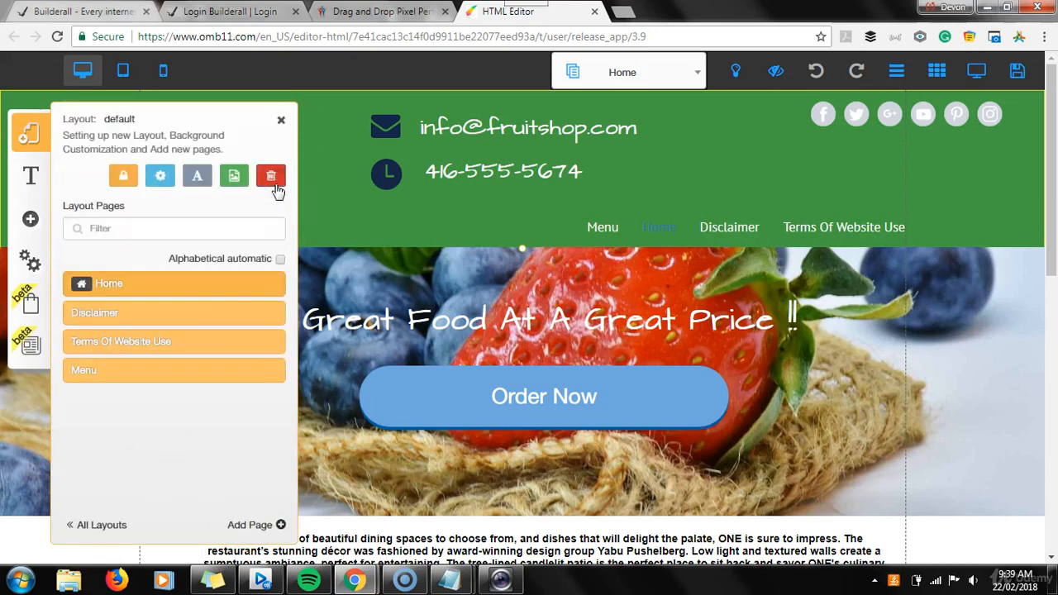
left_click(250, 525)
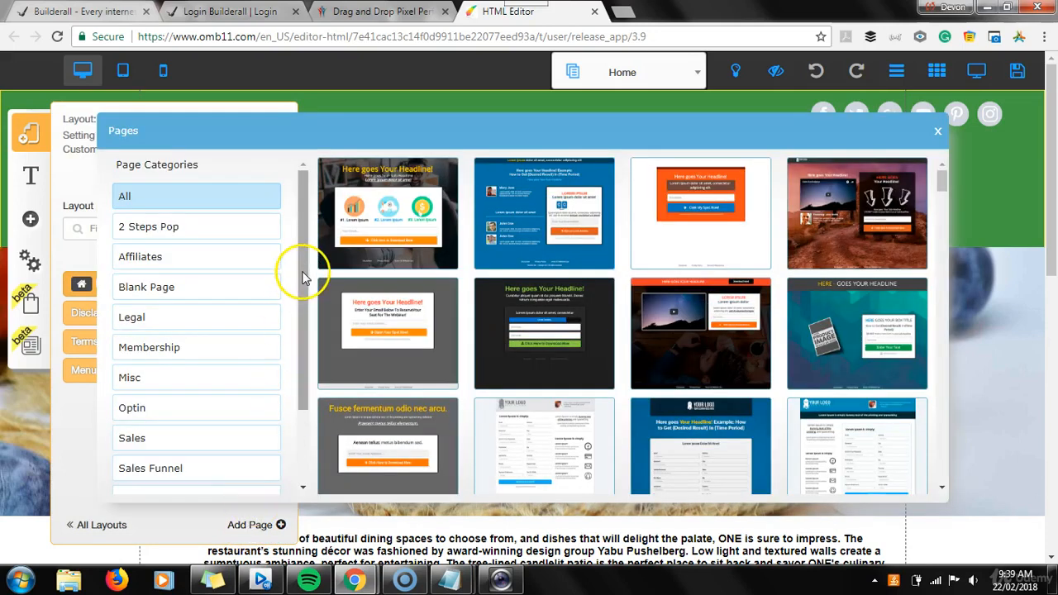
left_click_drag(302, 278, 295, 243)
left_click(161, 291)
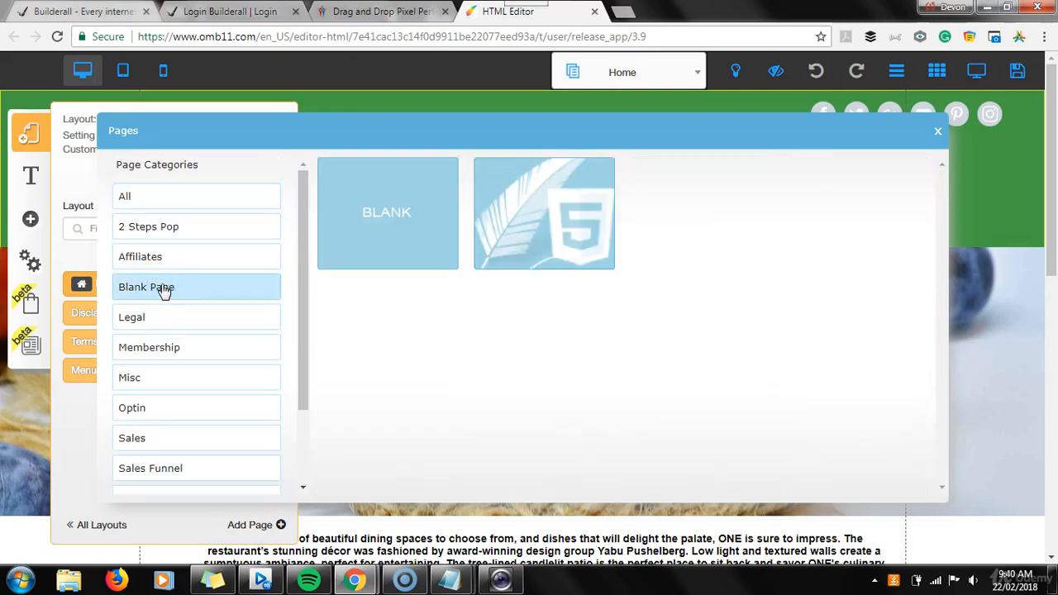
left_click(406, 242)
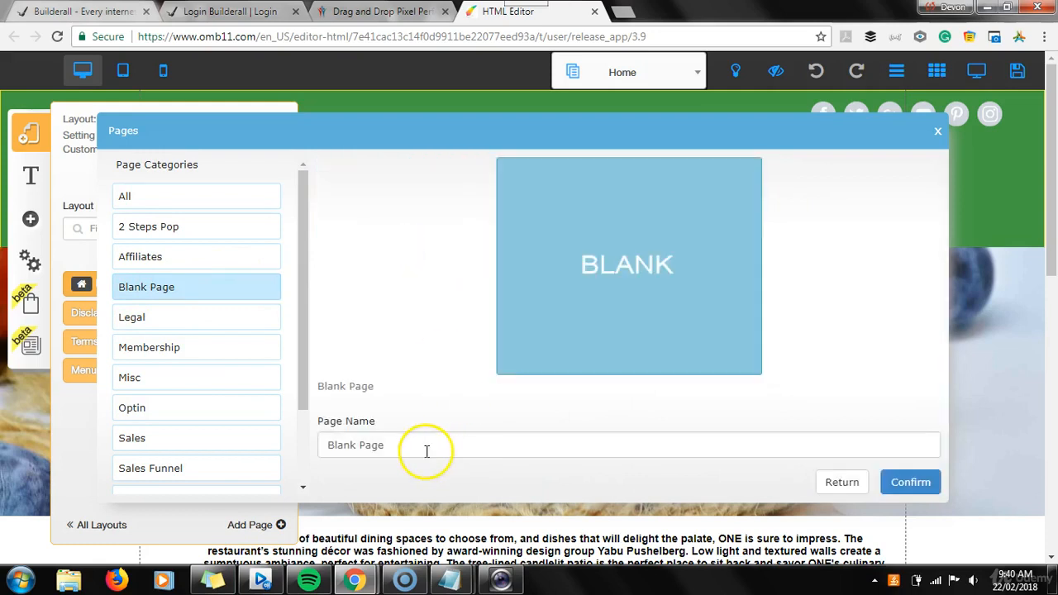
left_click_drag(413, 443, 324, 440)
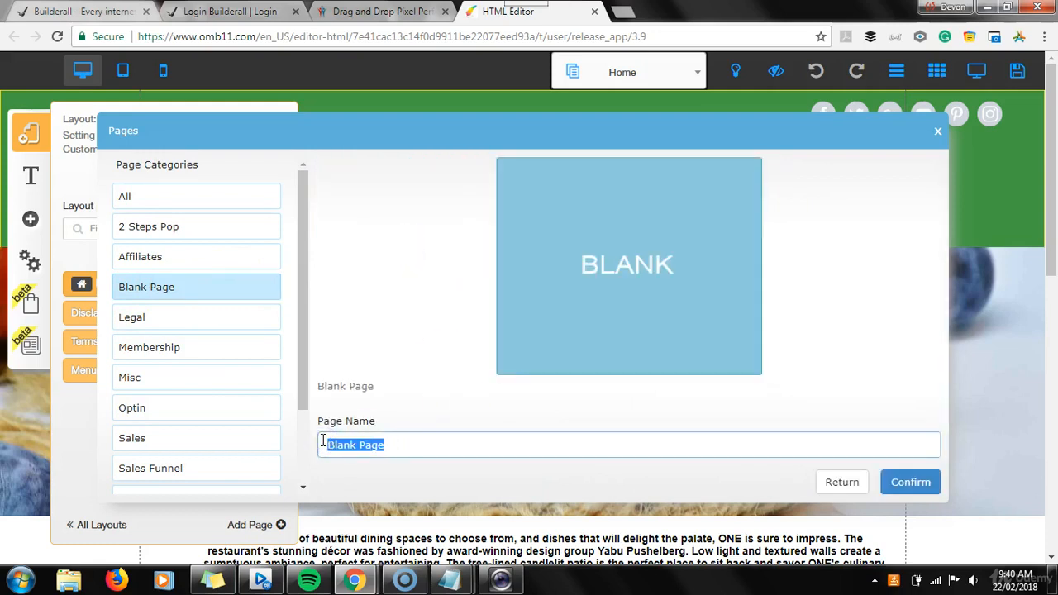
type("Co")
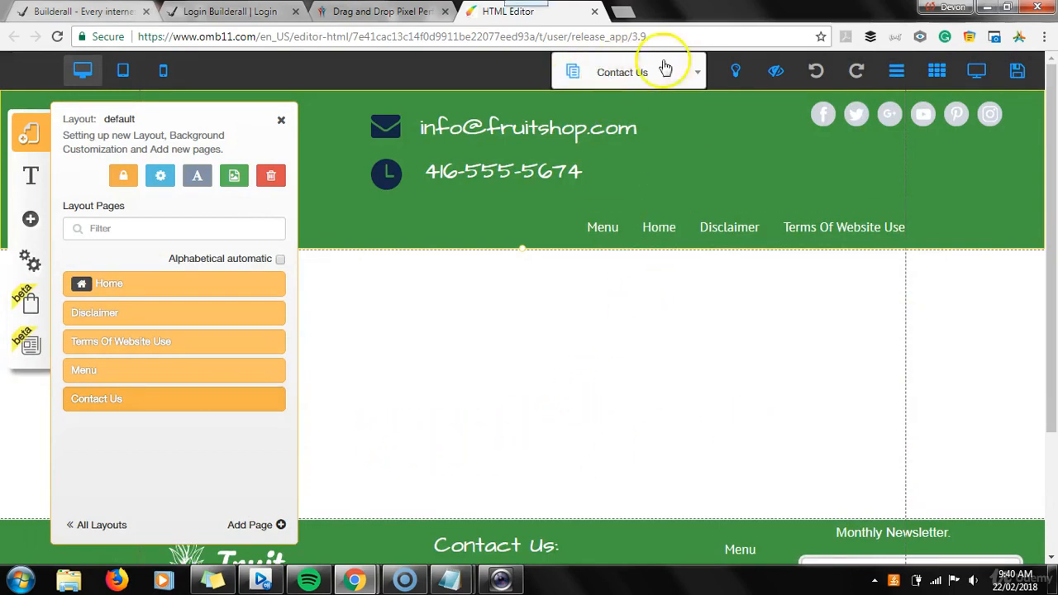
Insert a contact form with name, email, subject and message fields onto the Contact Us page
left_click(407, 371)
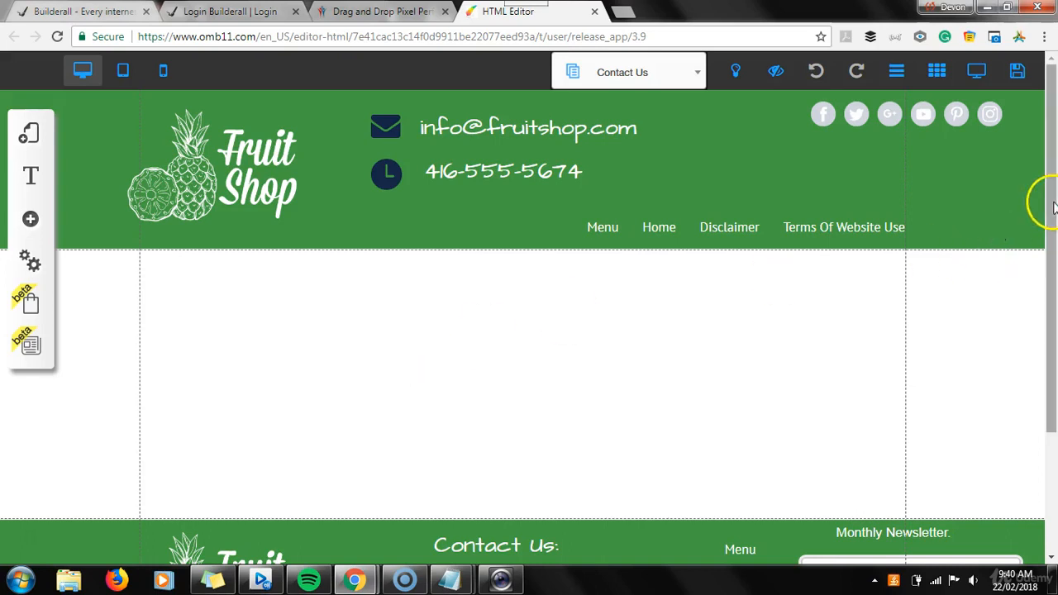
left_click_drag(1055, 201, 1053, 252)
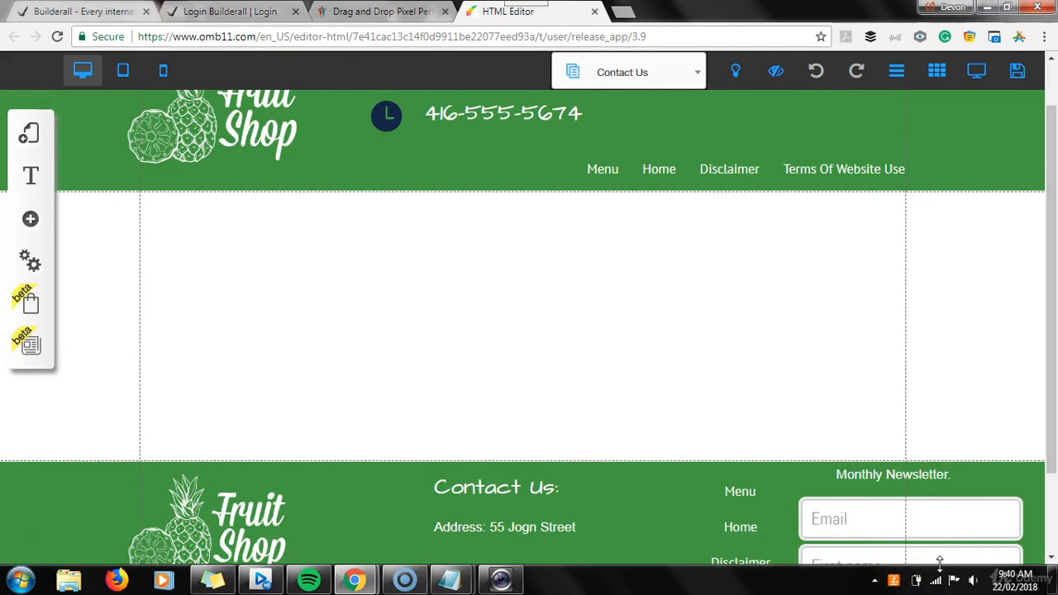
left_click_drag(1050, 451, 1047, 295)
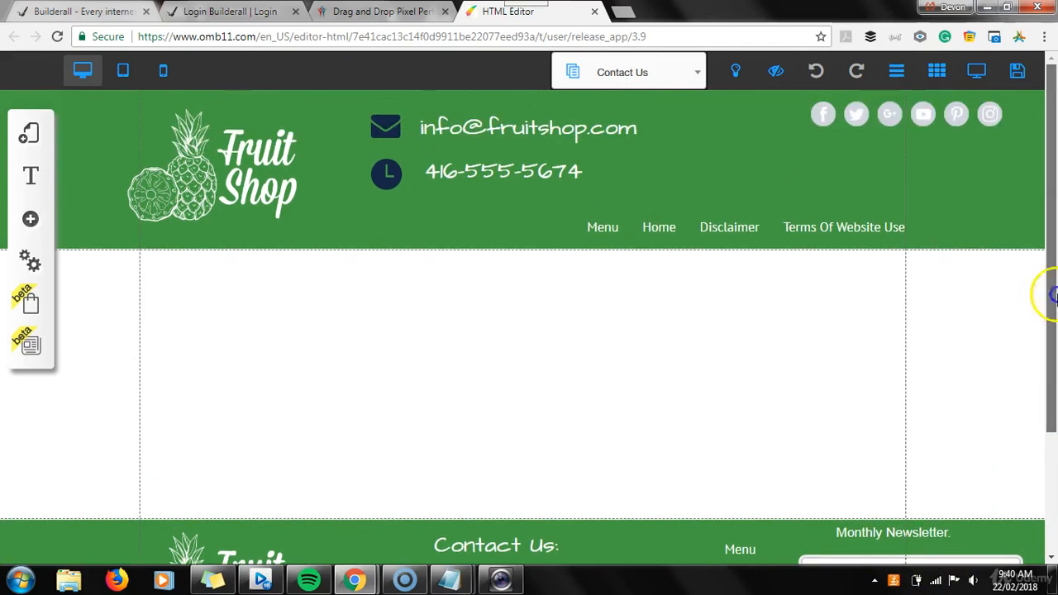
left_click(474, 330)
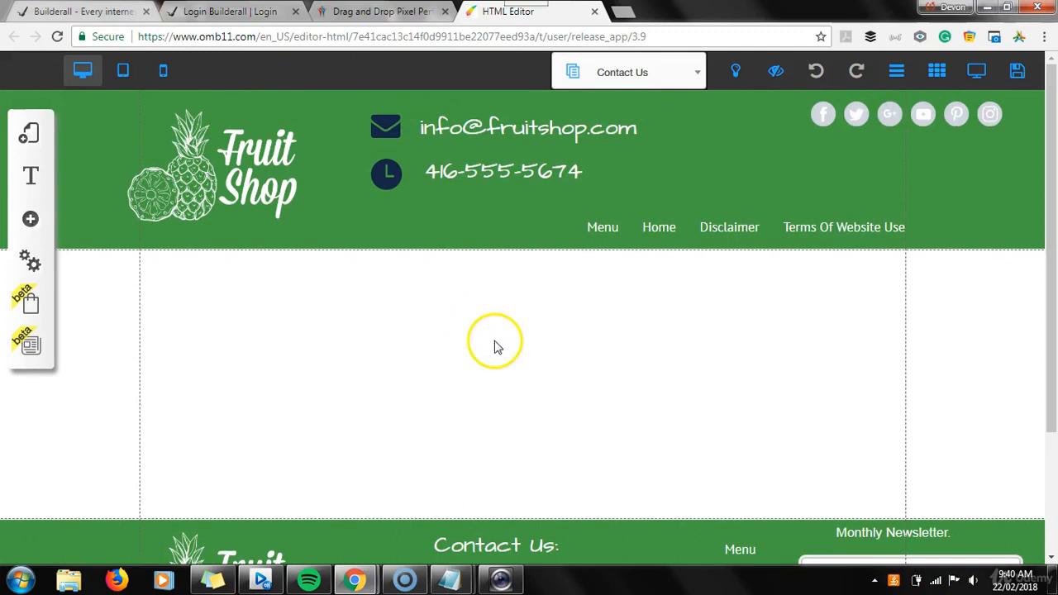
left_click(32, 223)
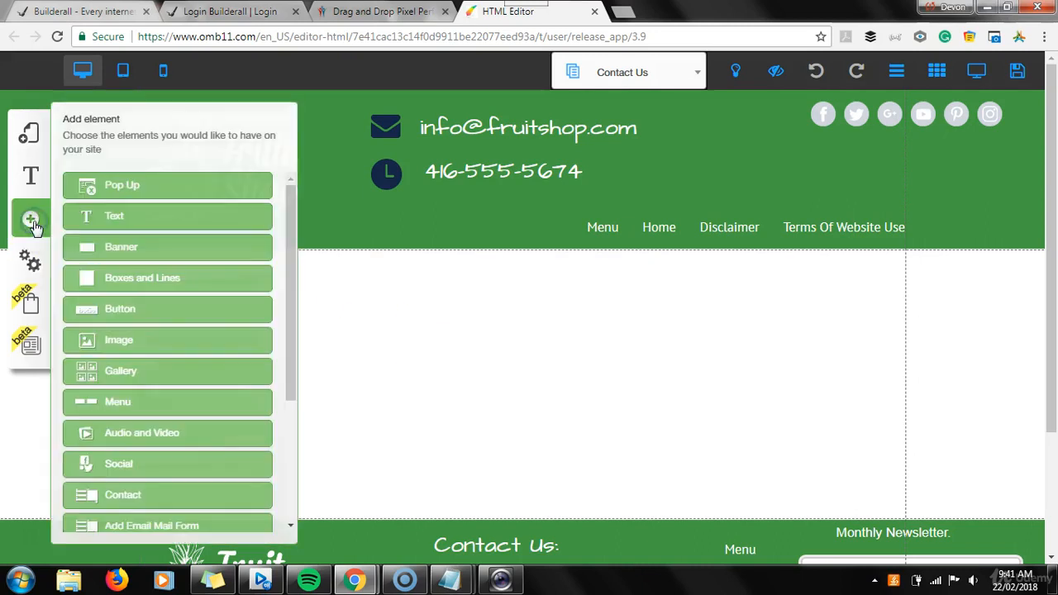
left_click_drag(294, 210, 295, 258)
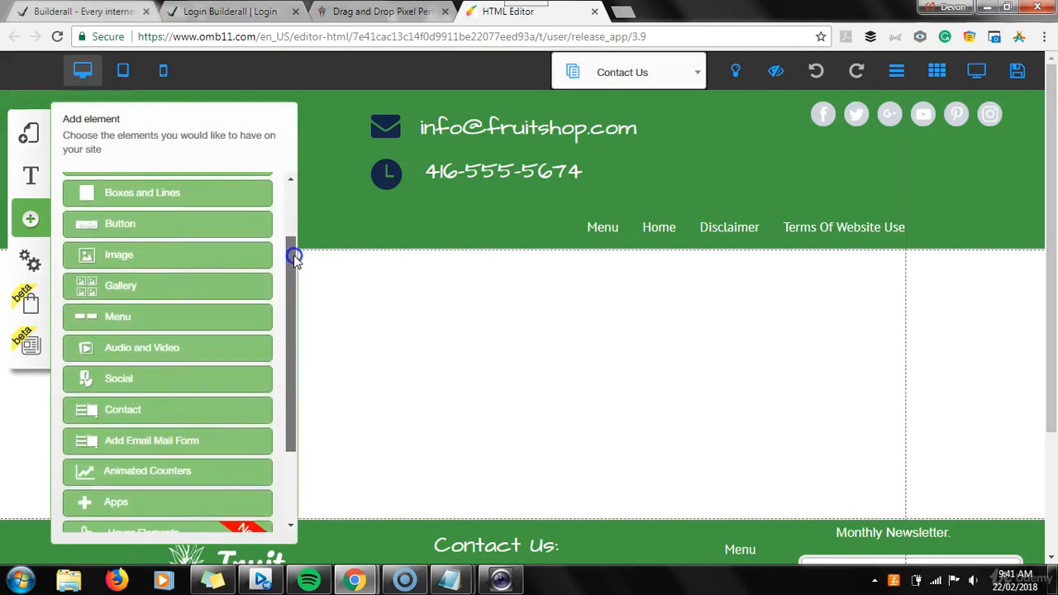
left_click(150, 413)
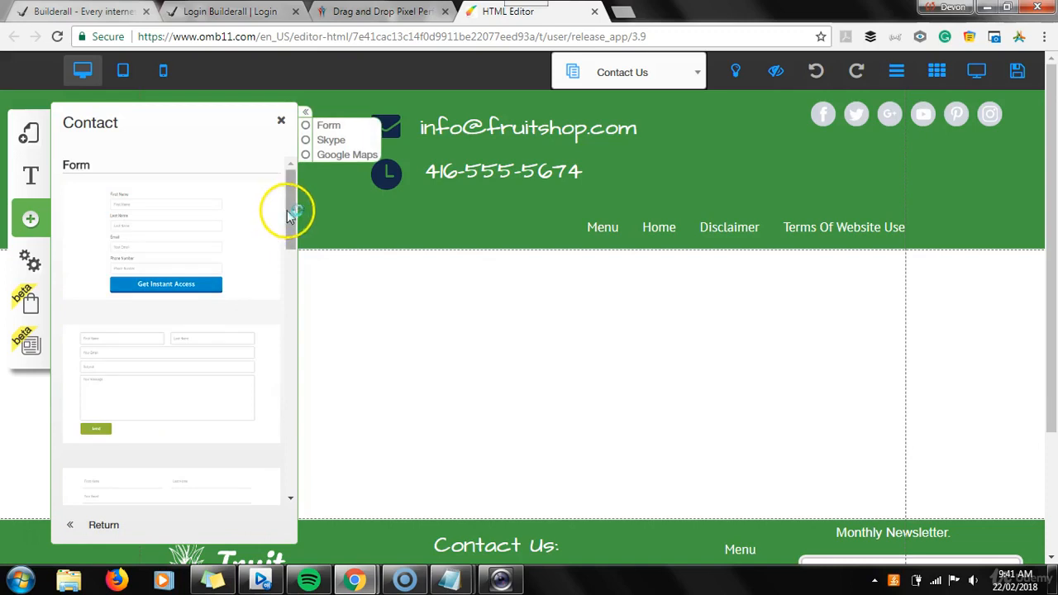
mouse_move(287, 205)
left_mouse_down()
mouse_move(300, 396)
mouse_move(294, 189)
mouse_move(294, 223)
left_mouse_up()
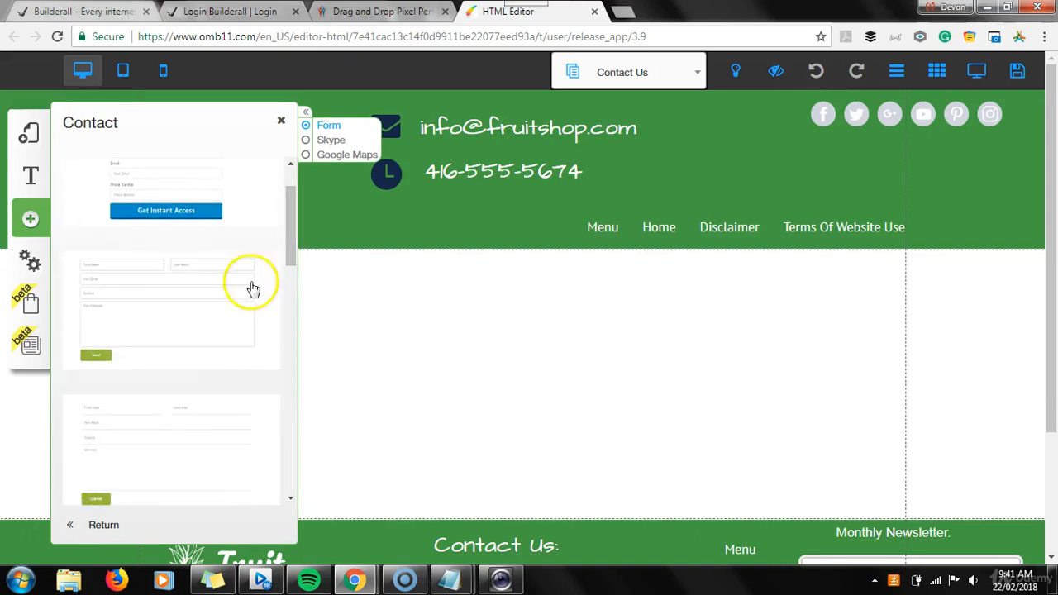
left_click(190, 334)
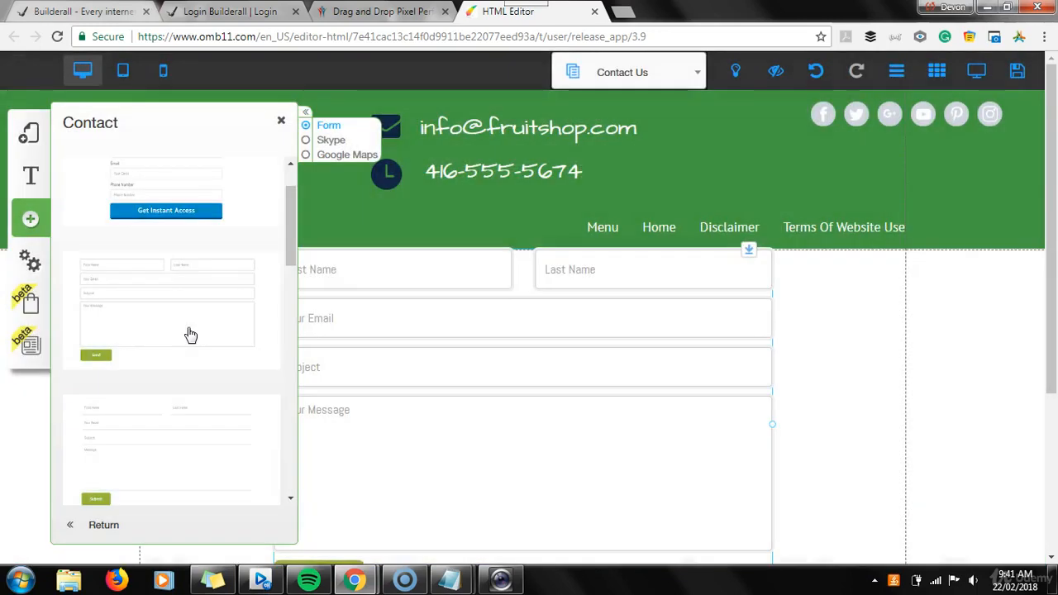
left_click(281, 120)
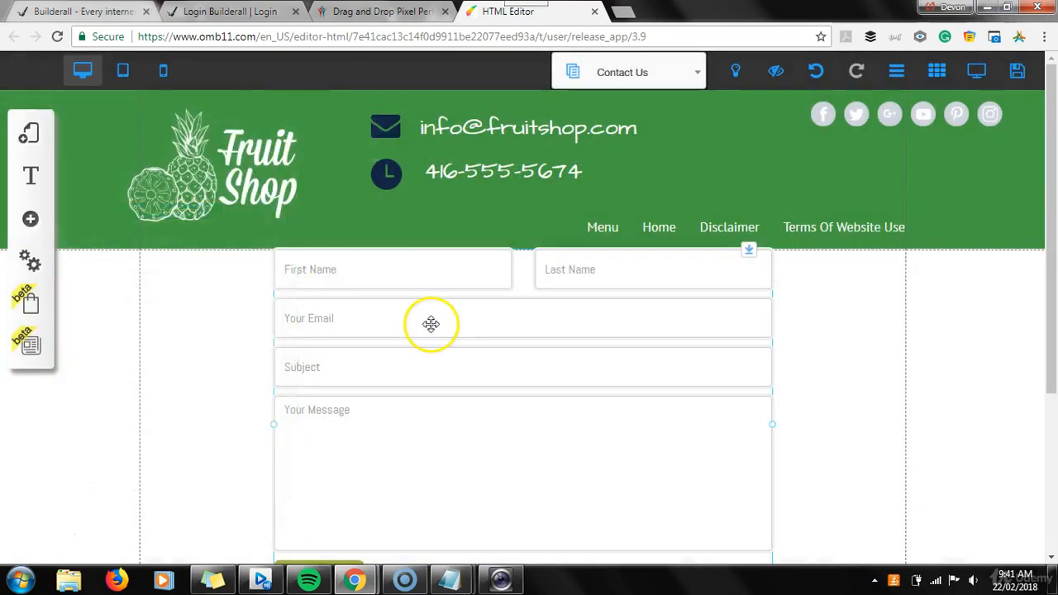
Resize the contact form's width and reposition it within the Contact Us page body
left_click_drag(590, 337, 598, 350)
left_click_drag(1051, 234, 1052, 273)
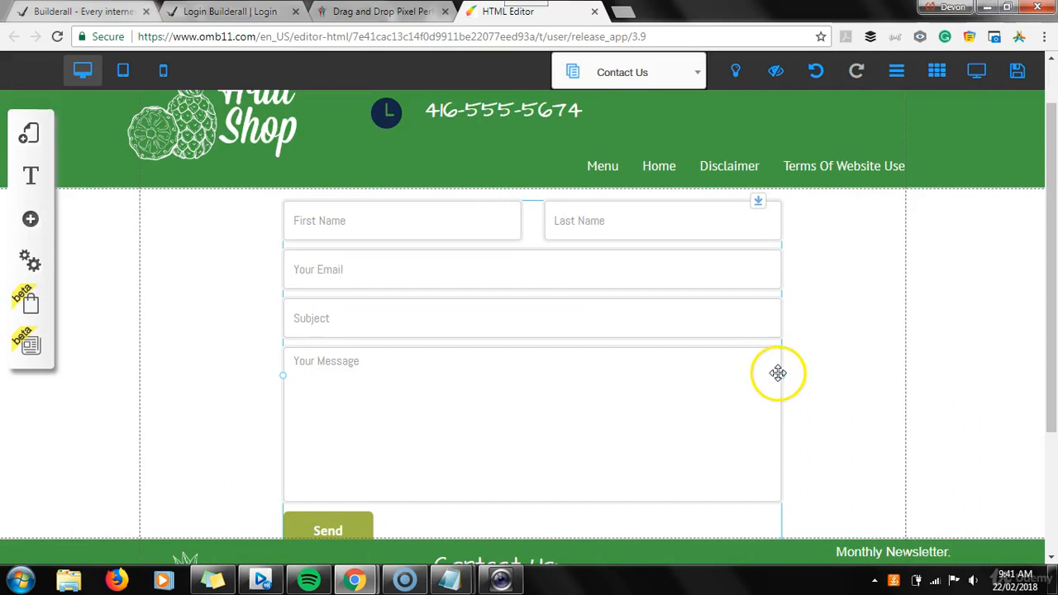
left_click_drag(771, 374, 645, 343)
left_click_drag(569, 402, 582, 370)
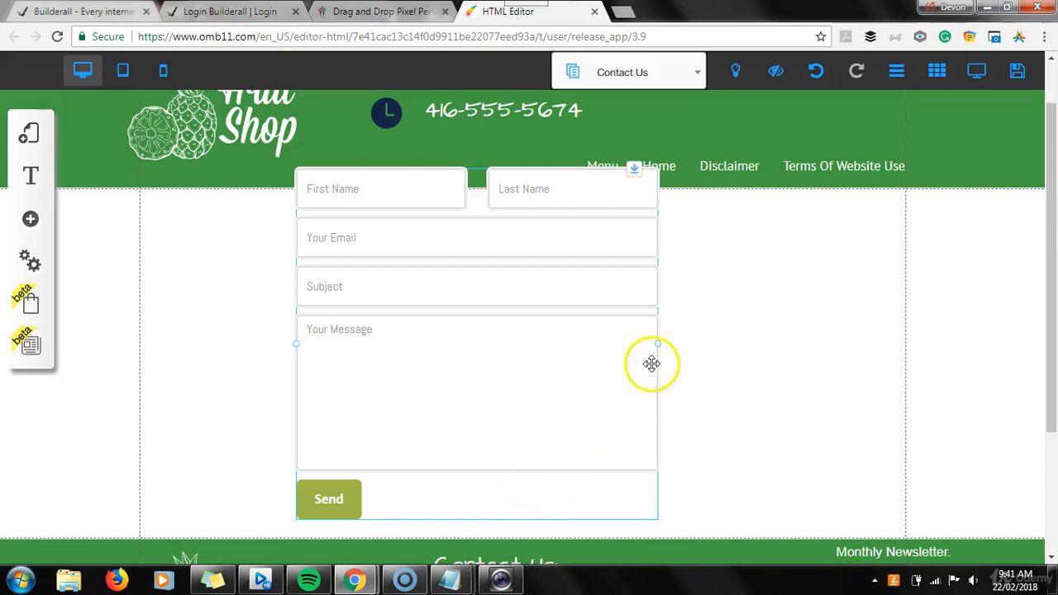
left_click_drag(659, 351, 876, 365)
left_click_drag(692, 347, 620, 379)
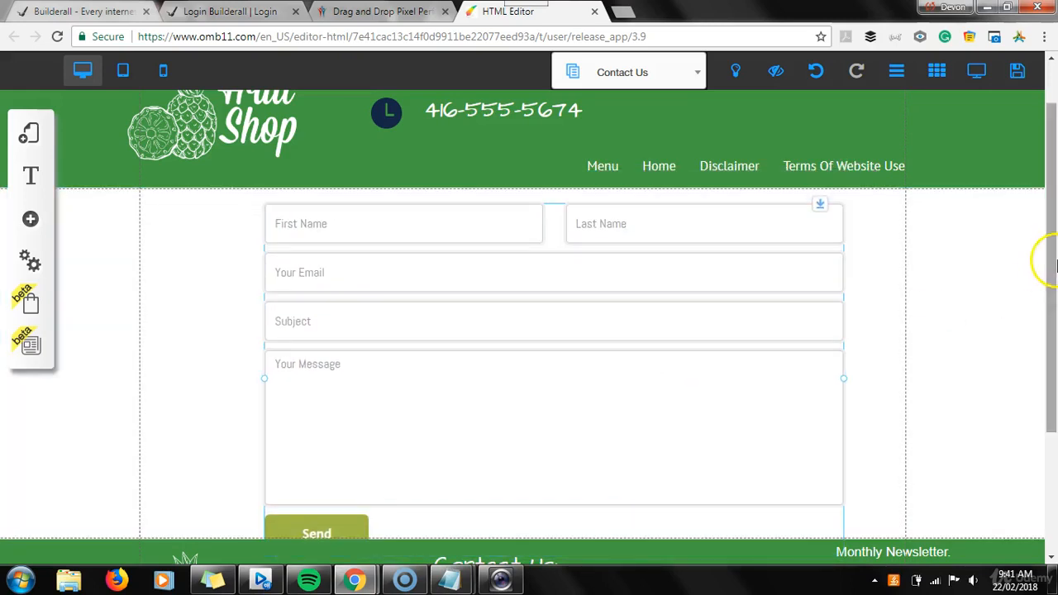
left_click_drag(1041, 259, 916, 323)
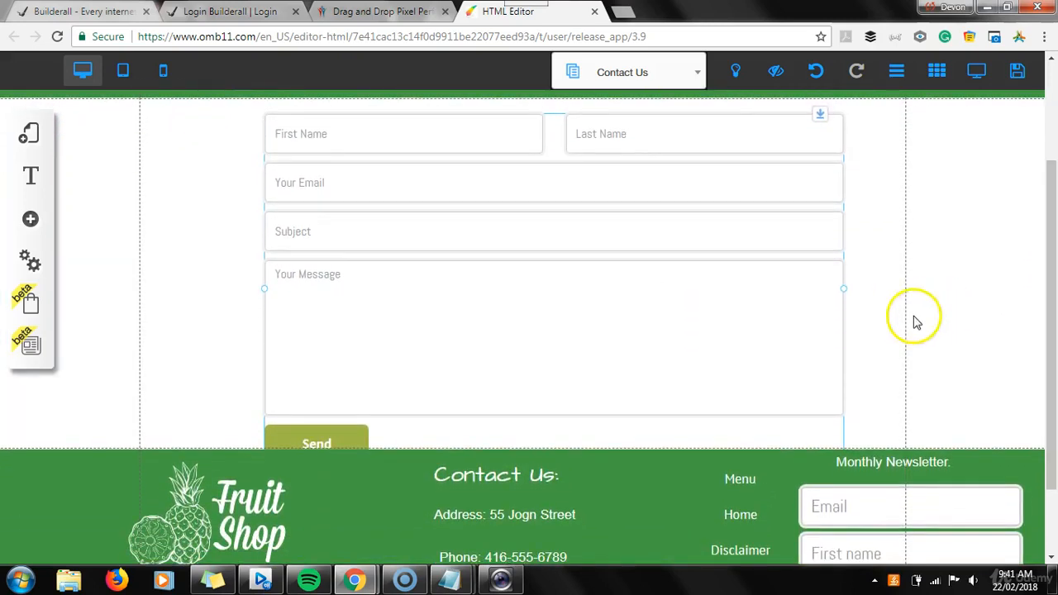
left_click(862, 401)
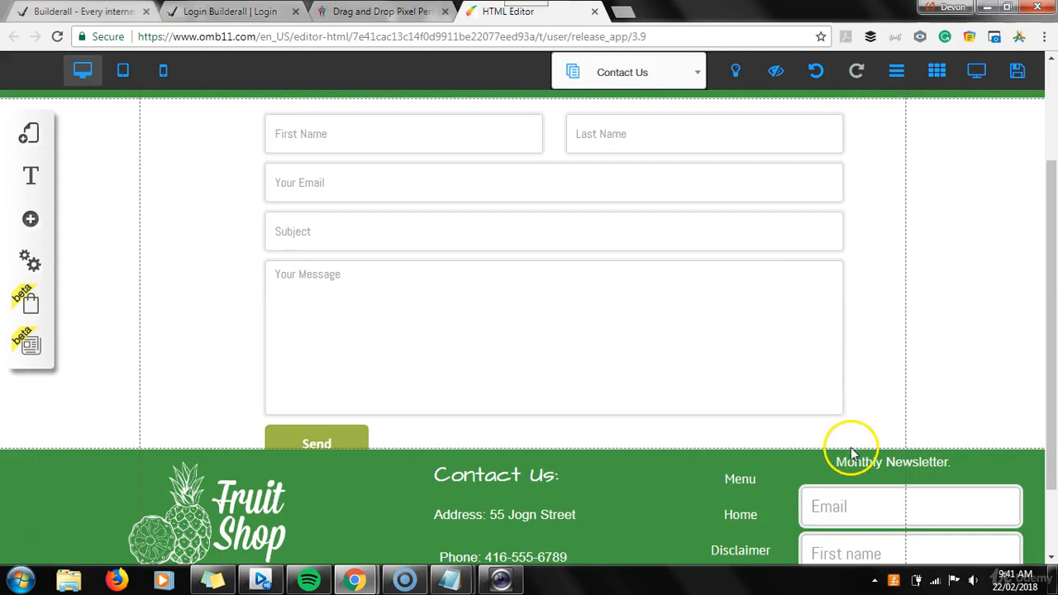
left_click_drag(818, 357, 813, 310)
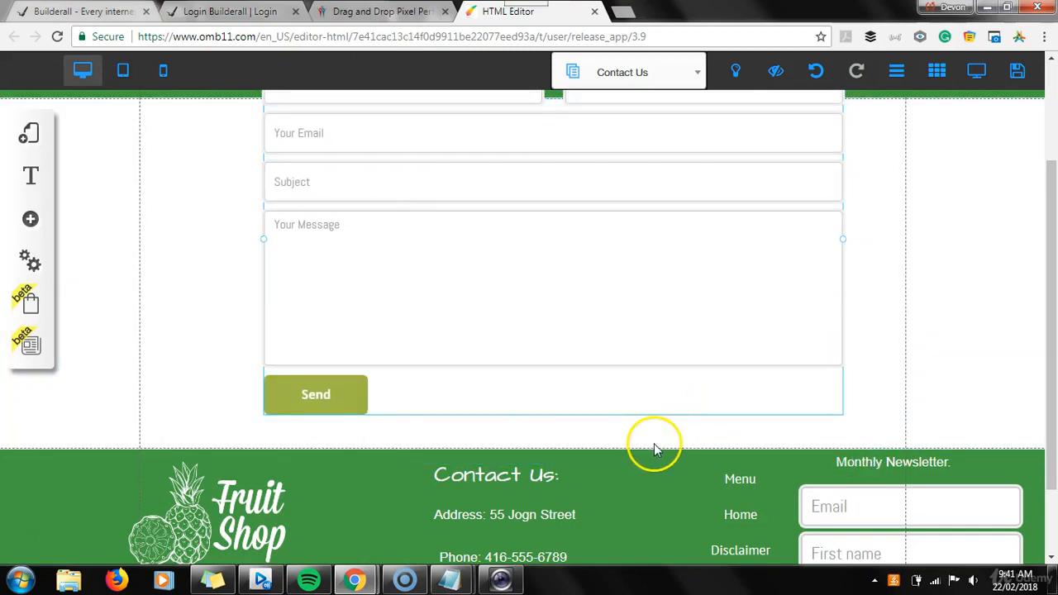
left_click_drag(1054, 362, 1054, 423)
left_click(718, 535)
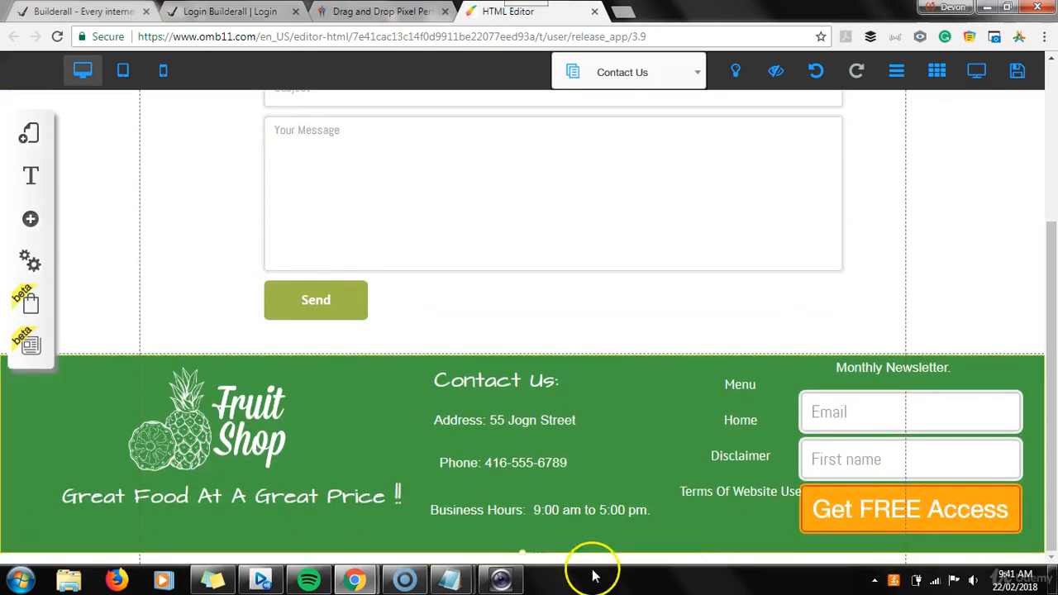
left_click_drag(521, 550, 521, 569)
left_click(598, 276)
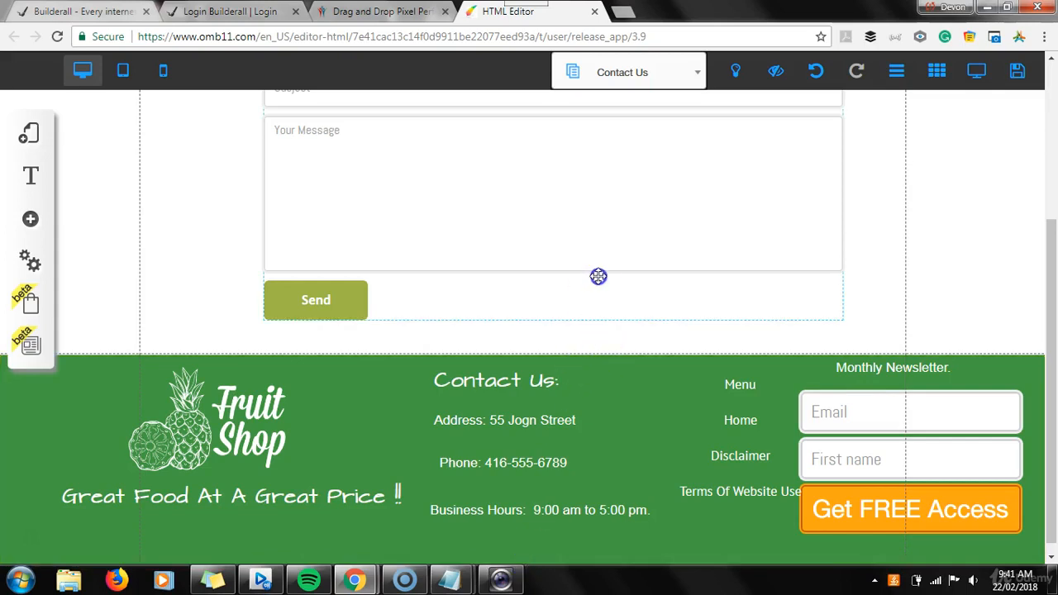
left_click_drag(593, 302, 587, 257)
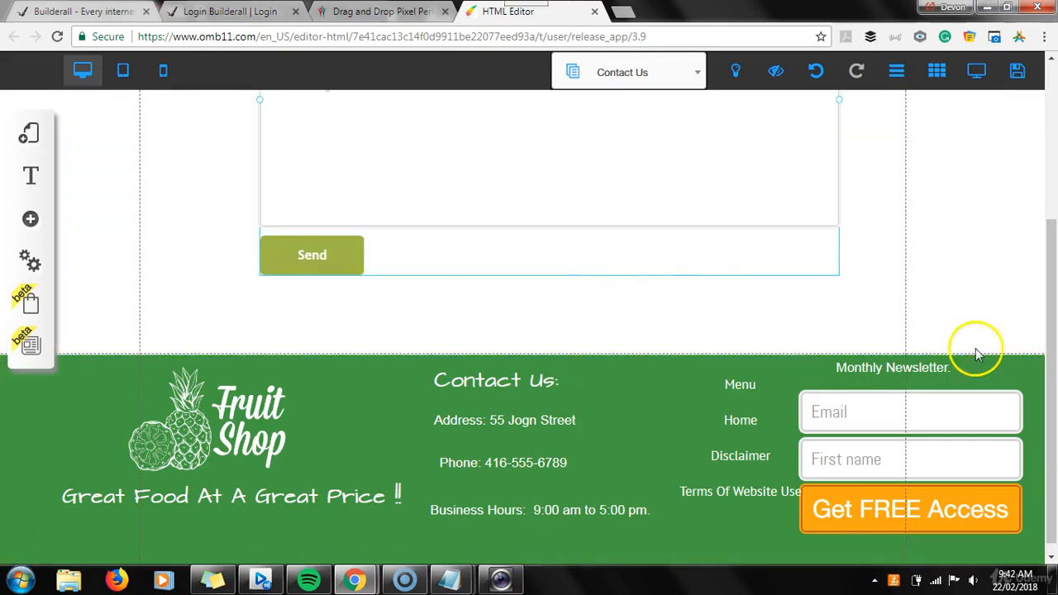
left_click_drag(1051, 324, 1047, 215)
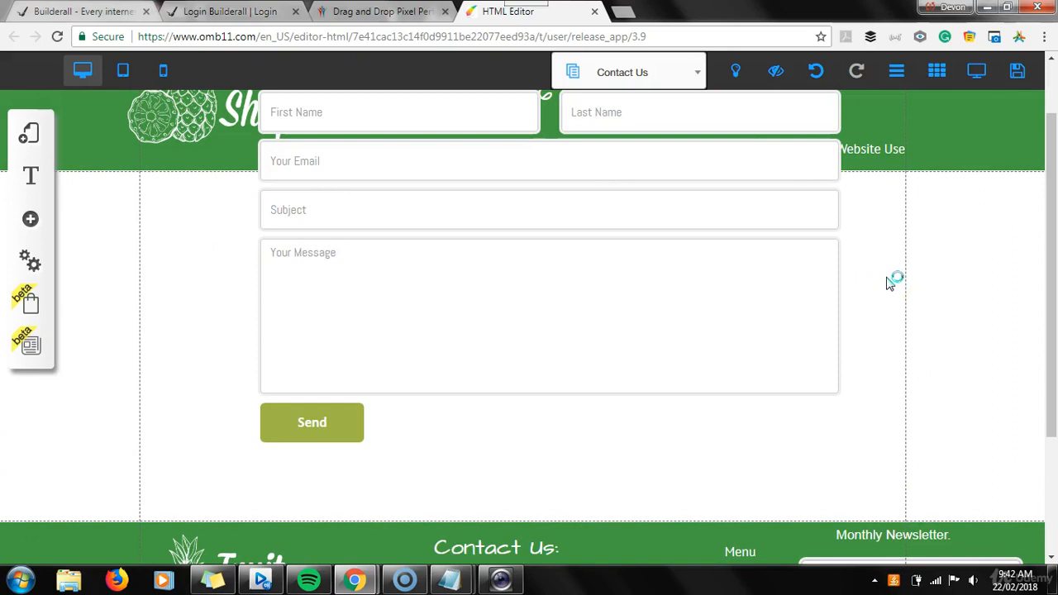
Widen the contact form slightly, extend the page body height, and place the form just below the header
left_click_drag(715, 286, 704, 380)
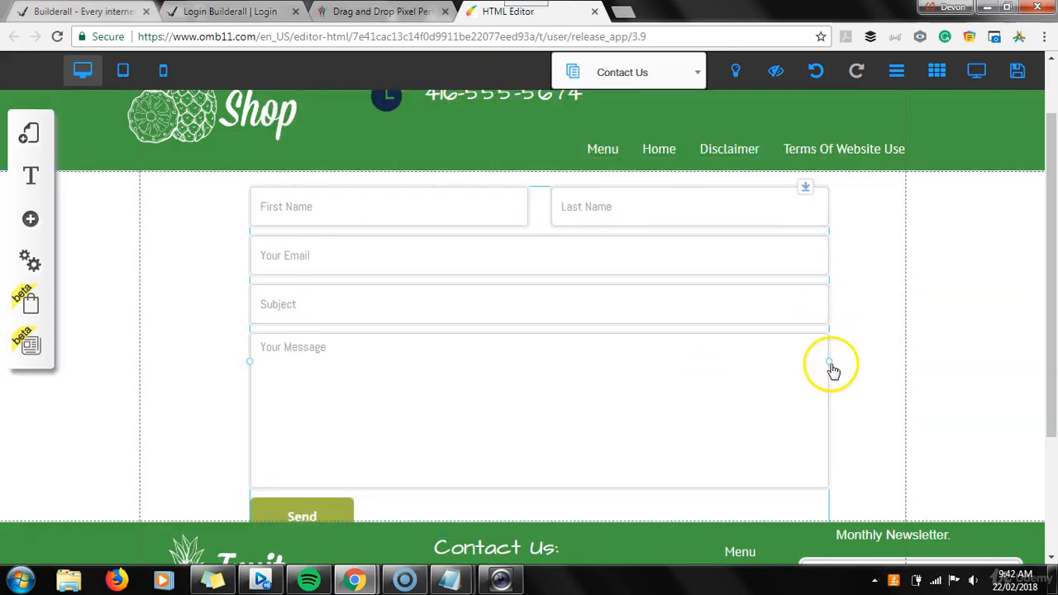
left_click_drag(829, 364, 845, 361)
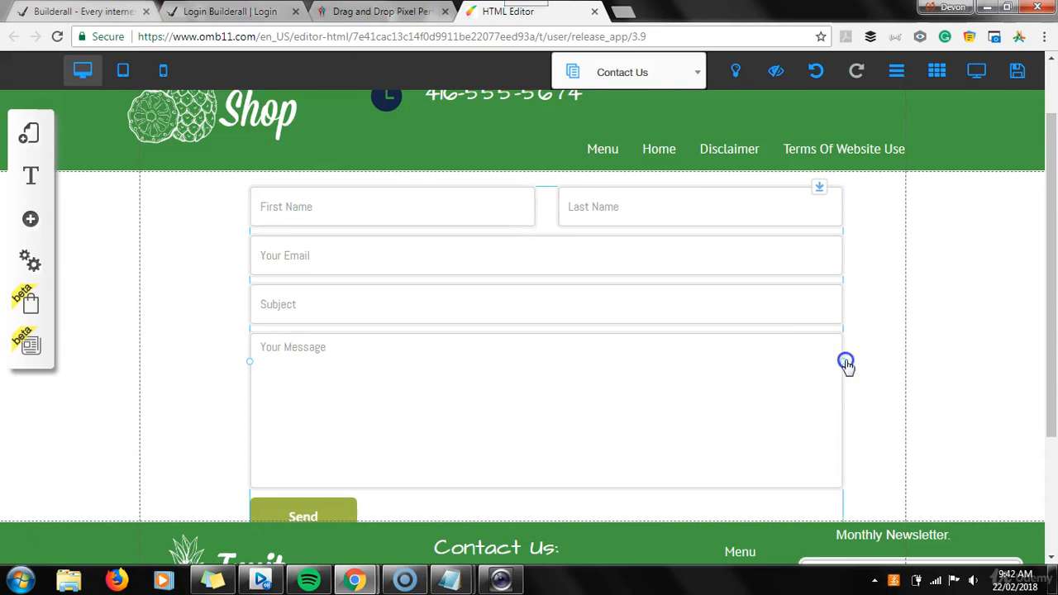
left_click_drag(1050, 247, 1049, 296)
left_click_drag(786, 307, 738, 158)
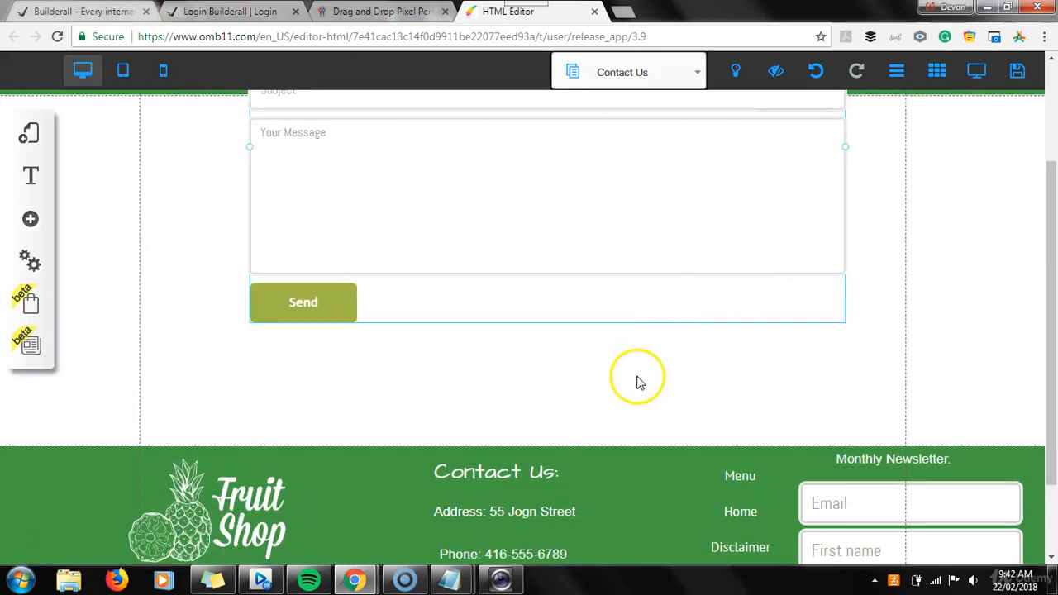
left_click_drag(609, 448, 607, 500)
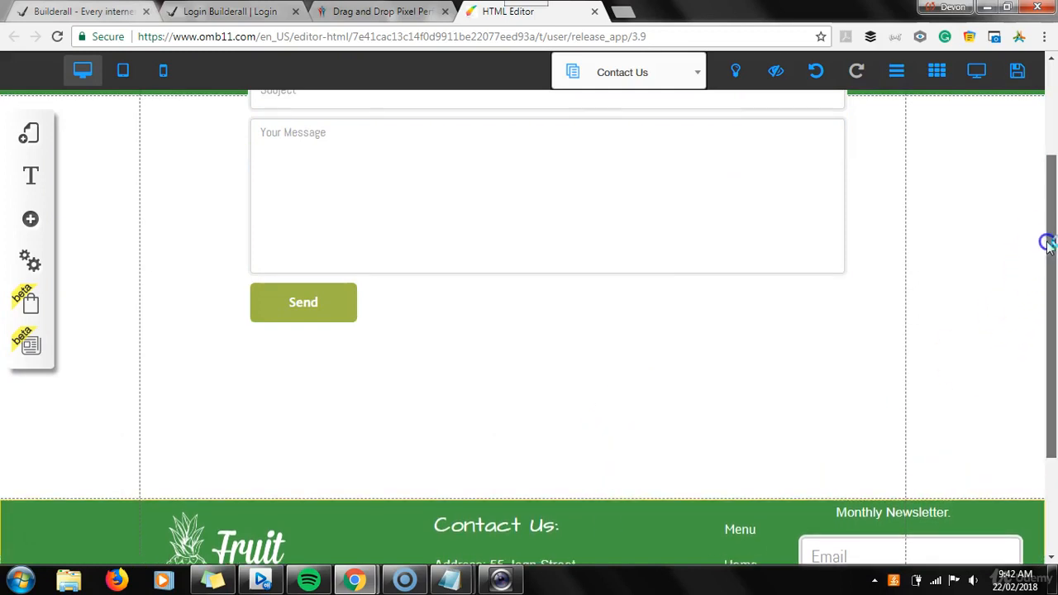
scroll(1048, 239, "down", 1)
scroll(1048, 239, "up", 2)
left_click_drag(705, 243, 687, 394)
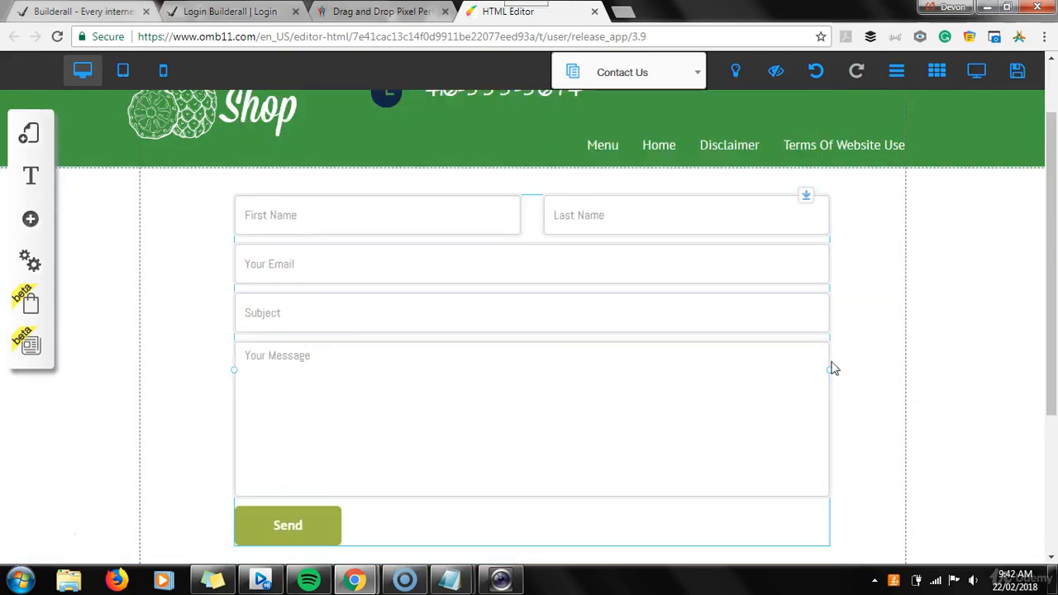
left_click_drag(1053, 280, 1053, 318)
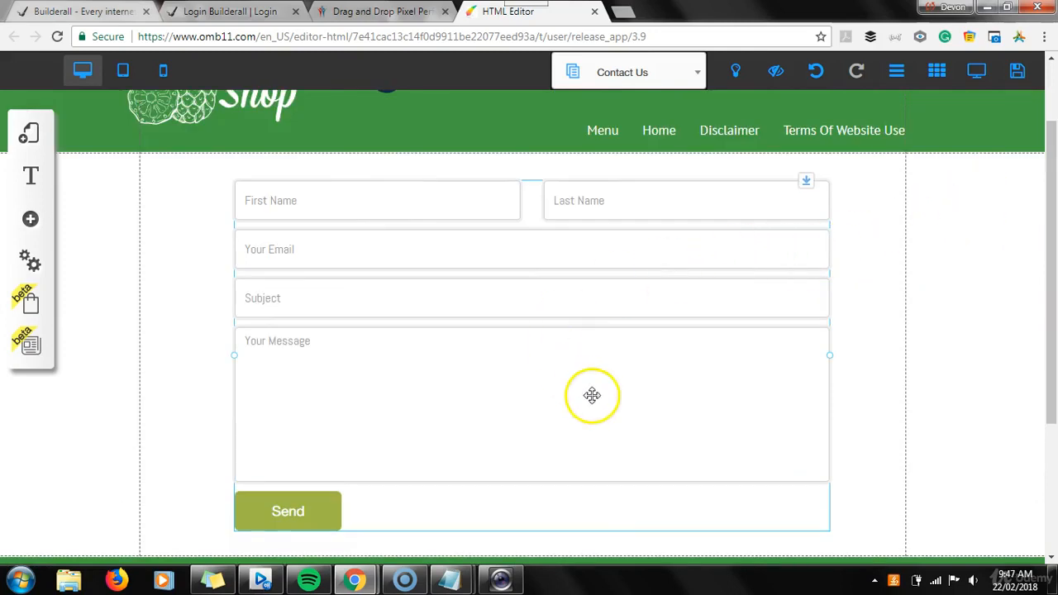
mouse_move(1047, 213)
left_mouse_down()
mouse_move(1051, 258)
mouse_move(1053, 222)
left_mouse_up()
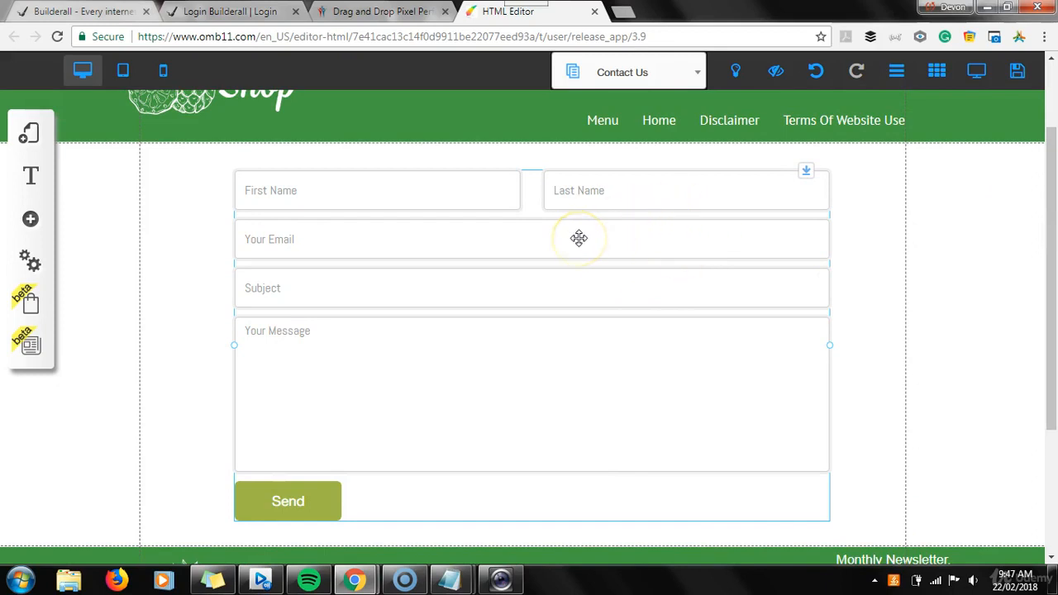
Open the form's received email response configuration and close it without changes
left_click(527, 239)
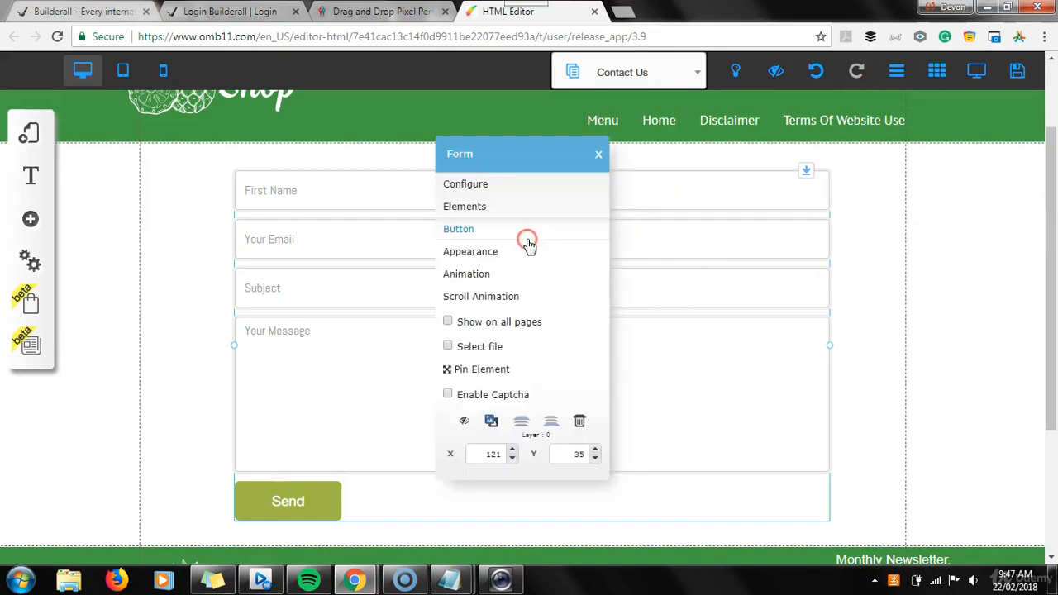
left_click(501, 191)
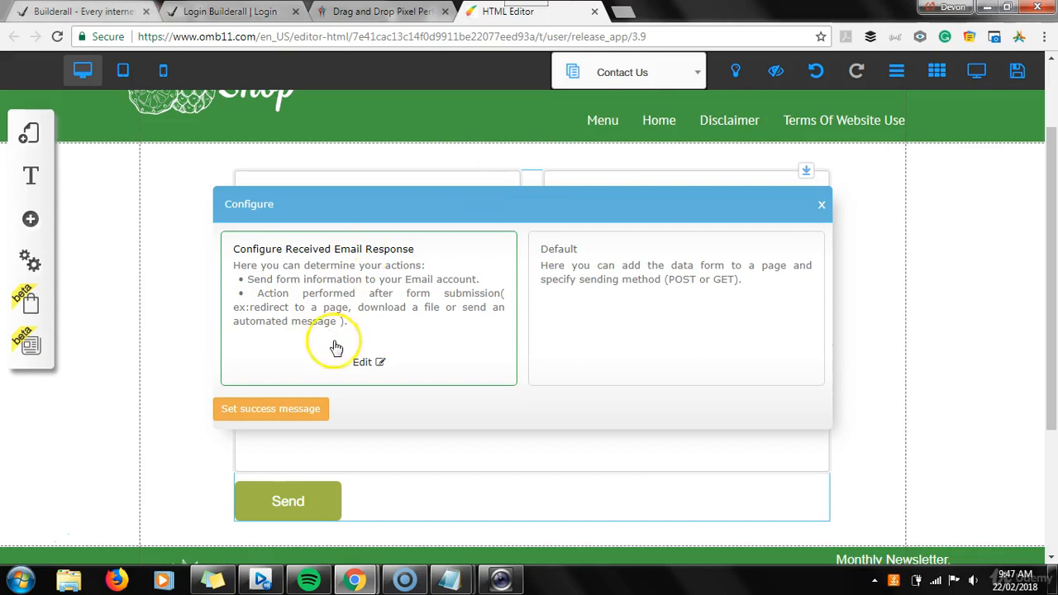
left_click(361, 364)
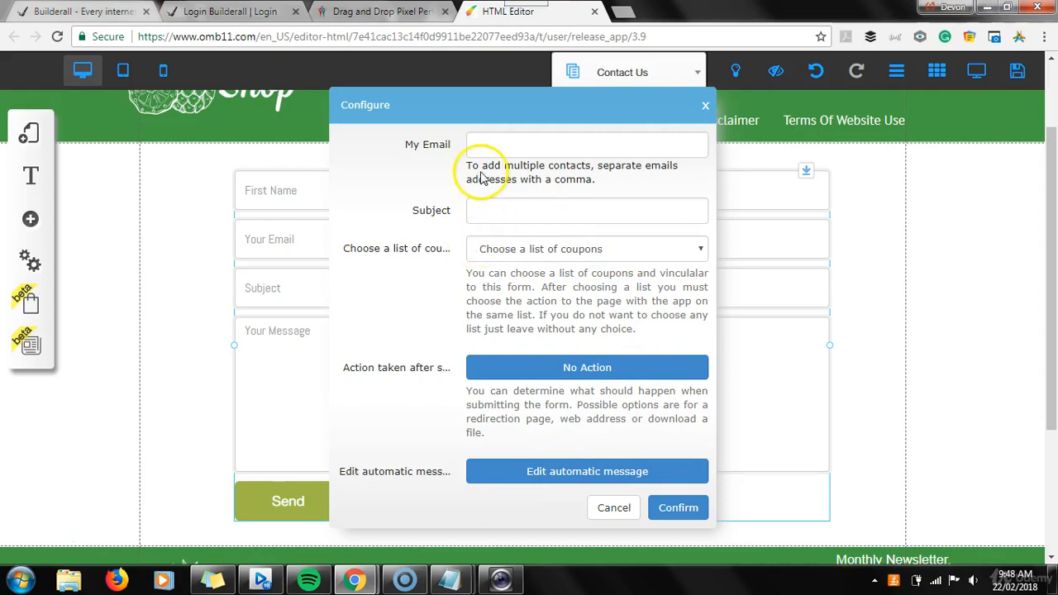
left_click(612, 508)
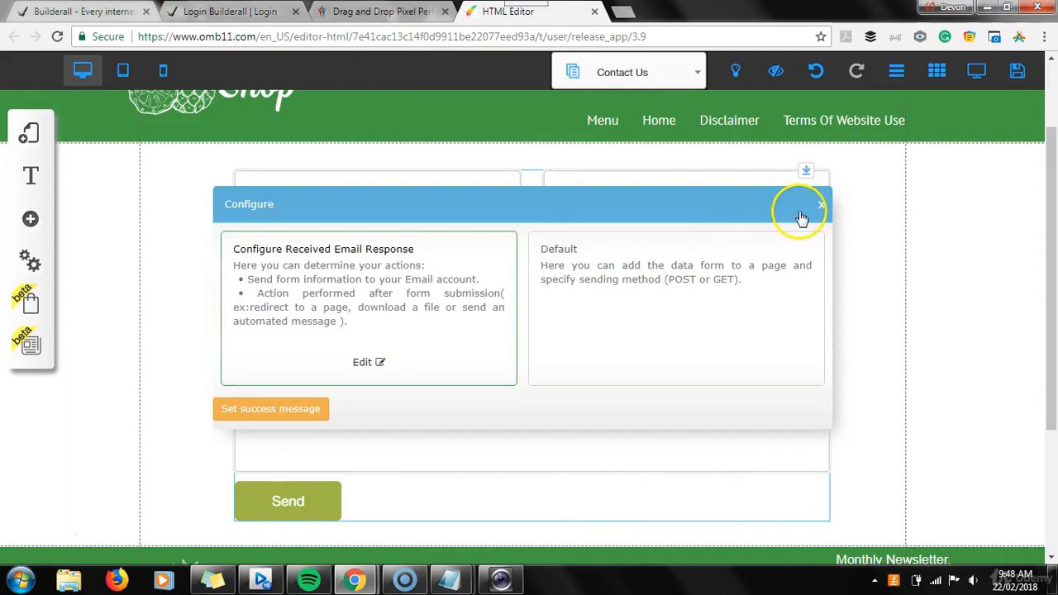
left_click(822, 206)
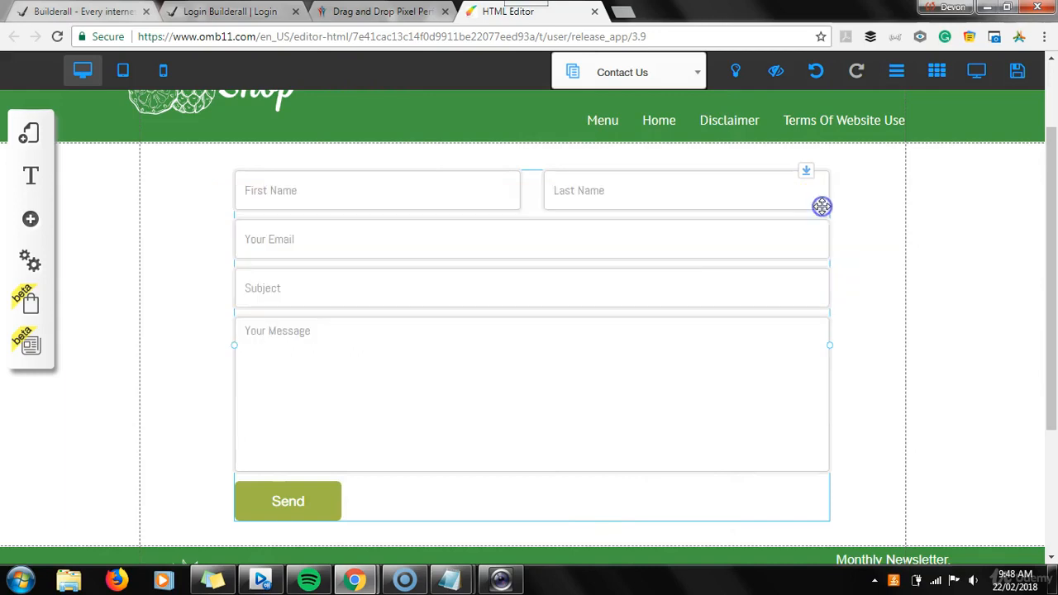
Open the form's item style customization and try the label alignment options, leaving the labels left-aligned
left_click(521, 234)
right_click(521, 236)
left_click(491, 258)
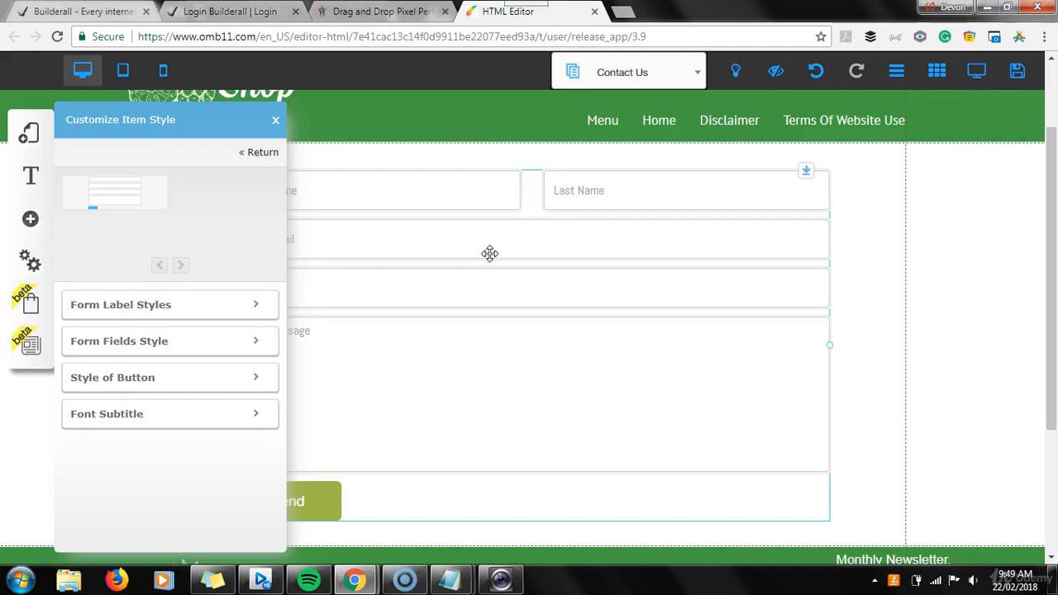
left_click(260, 305)
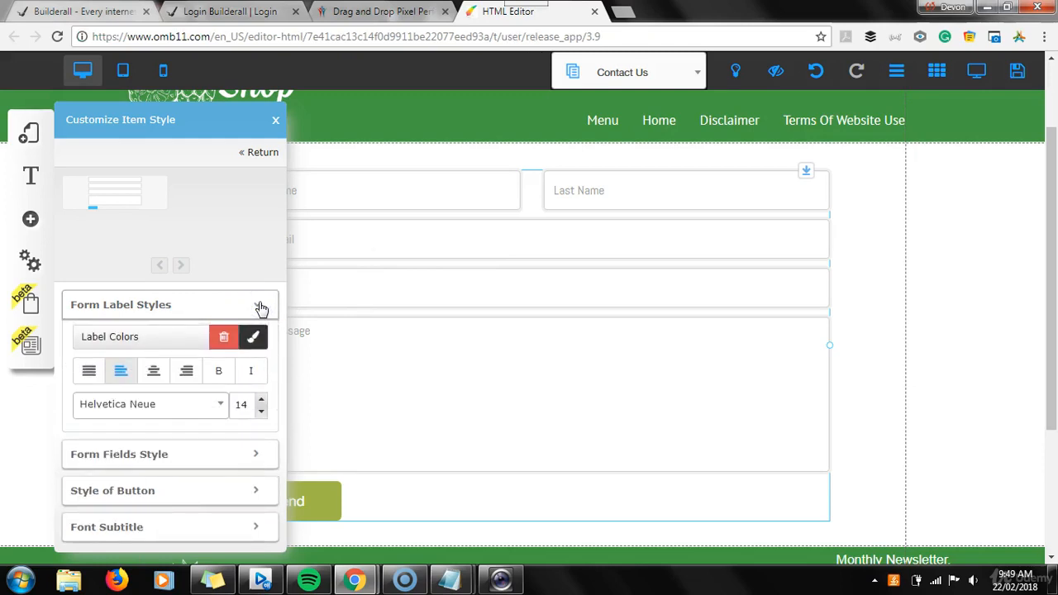
left_click(151, 373)
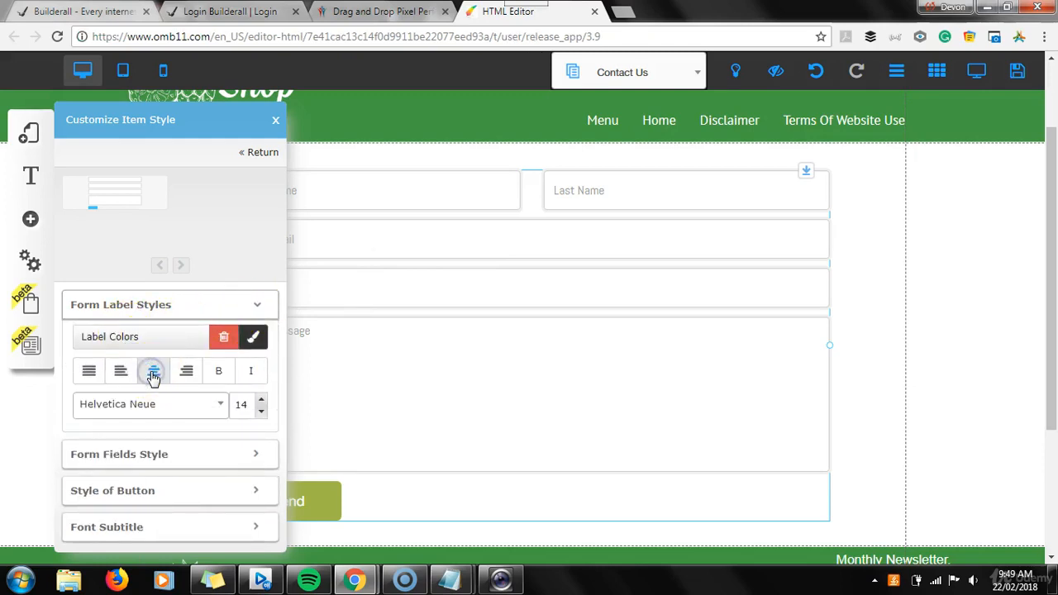
left_click(91, 372)
left_click(120, 371)
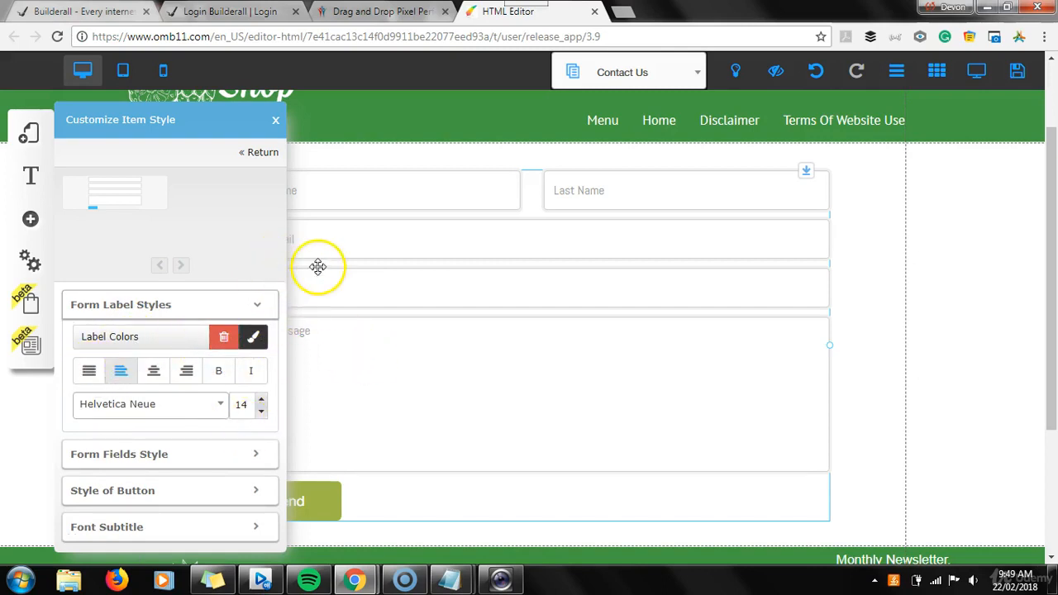
left_click(201, 129)
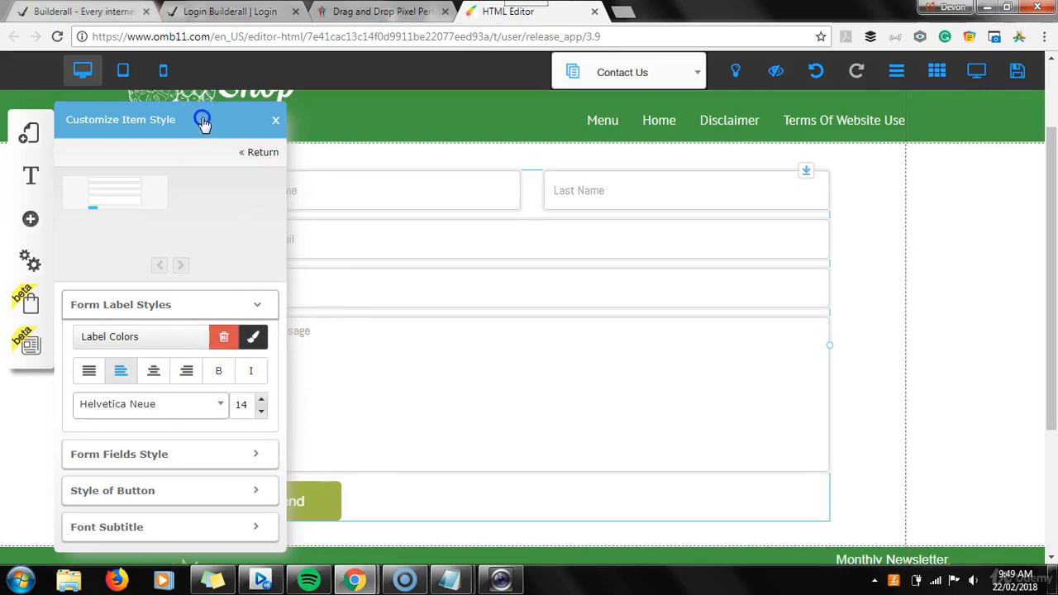
left_click(257, 305)
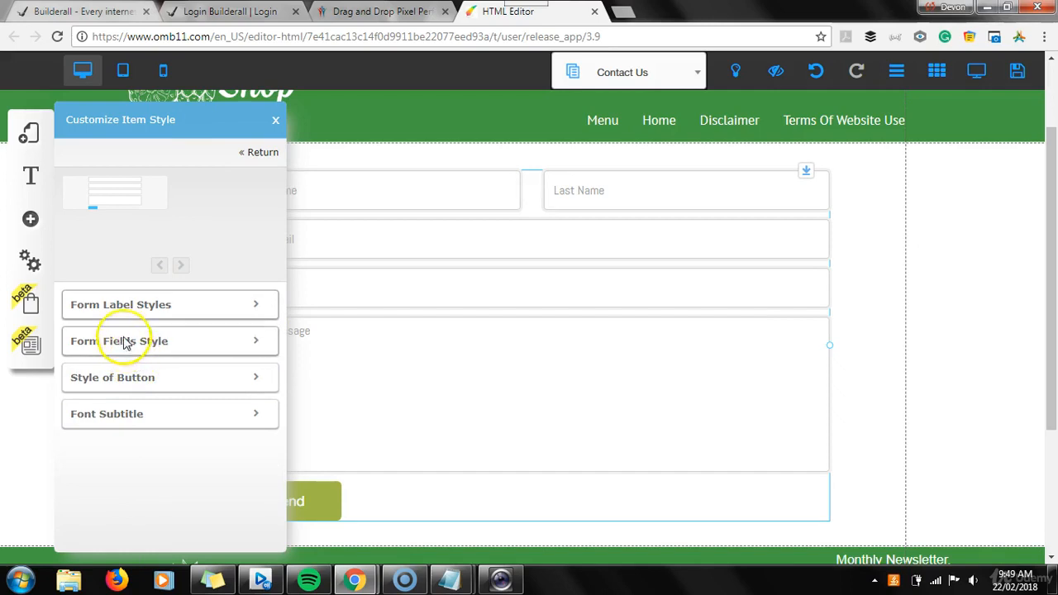
In the form fields style, set the fields spacing to 14px and reduce the field height
left_click(258, 342)
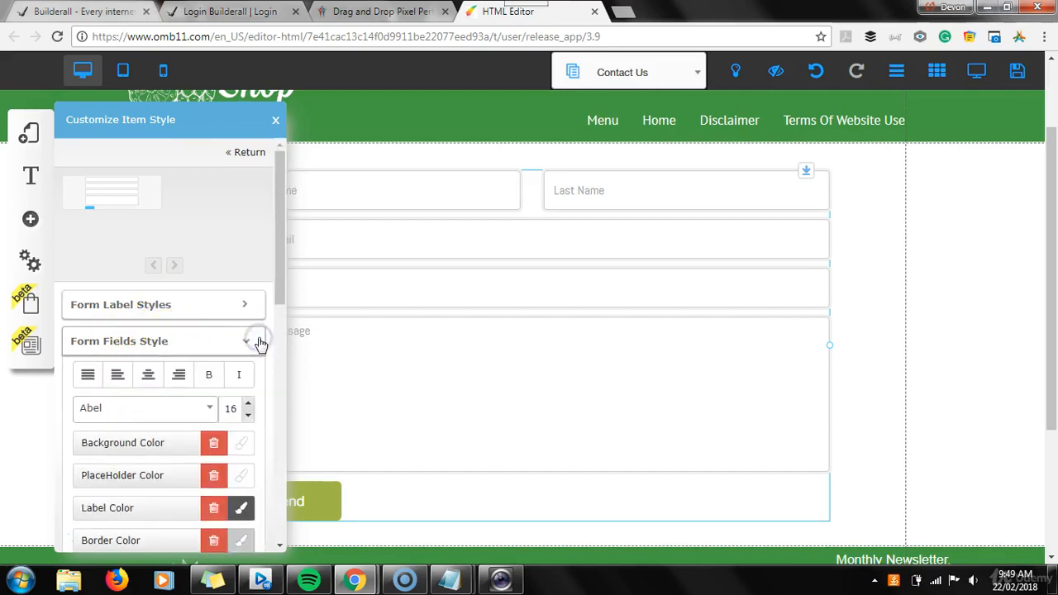
left_click(279, 252)
left_click_drag(280, 240, 276, 330)
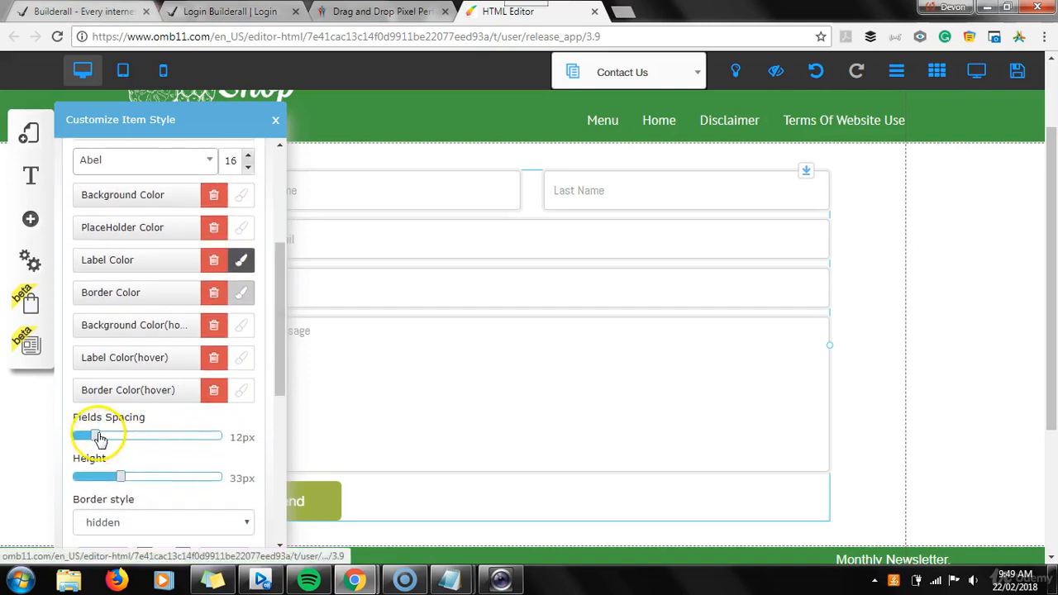
mouse_move(102, 438)
left_mouse_down()
mouse_move(137, 439)
mouse_move(102, 436)
left_mouse_up()
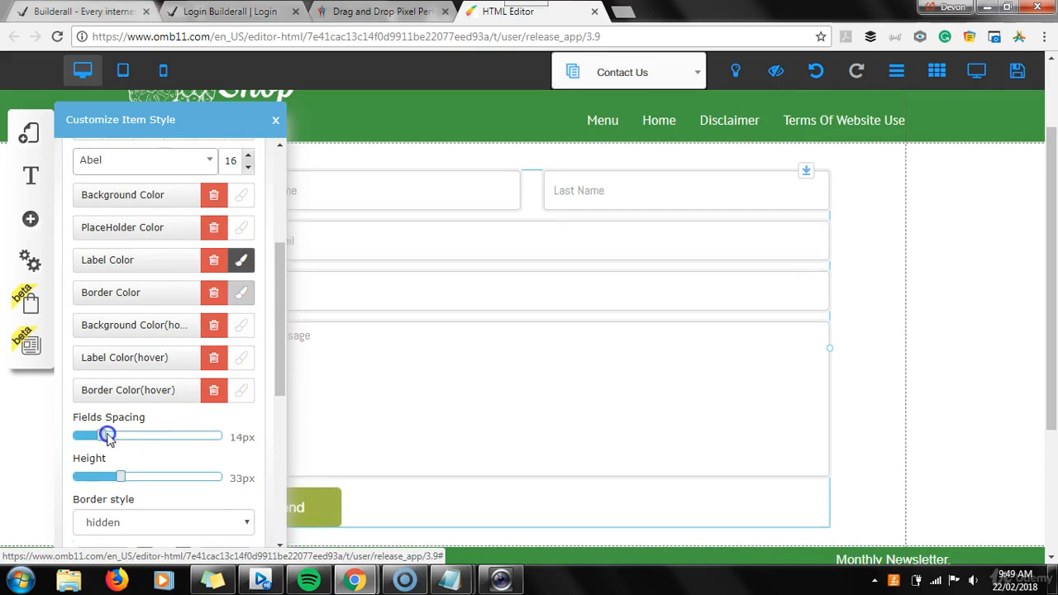
mouse_move(141, 478)
left_mouse_down()
mouse_move(157, 477)
mouse_move(112, 467)
mouse_move(121, 471)
left_mouse_up()
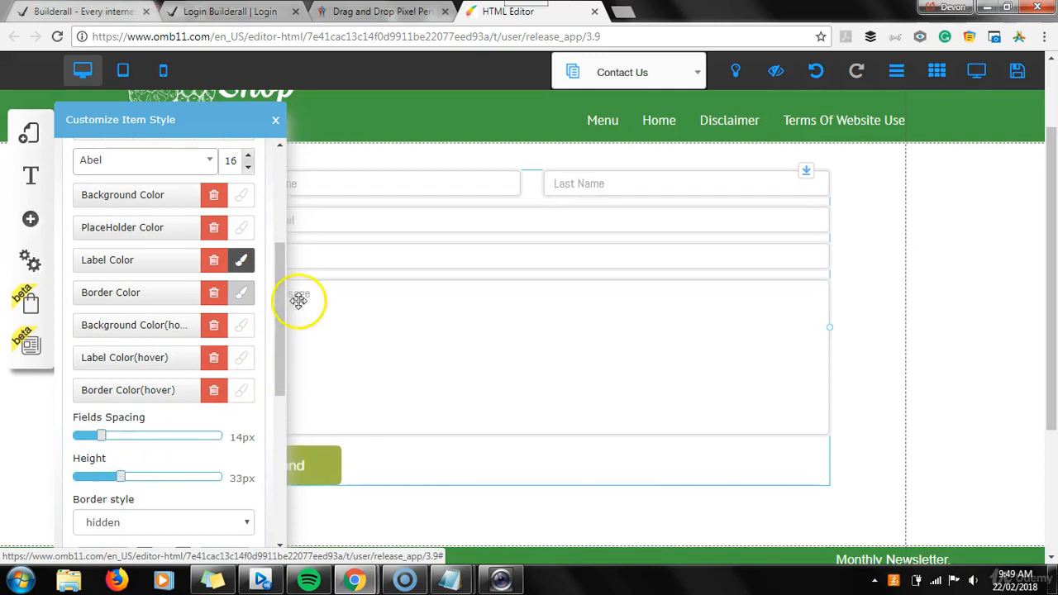
left_click_drag(283, 293, 285, 346)
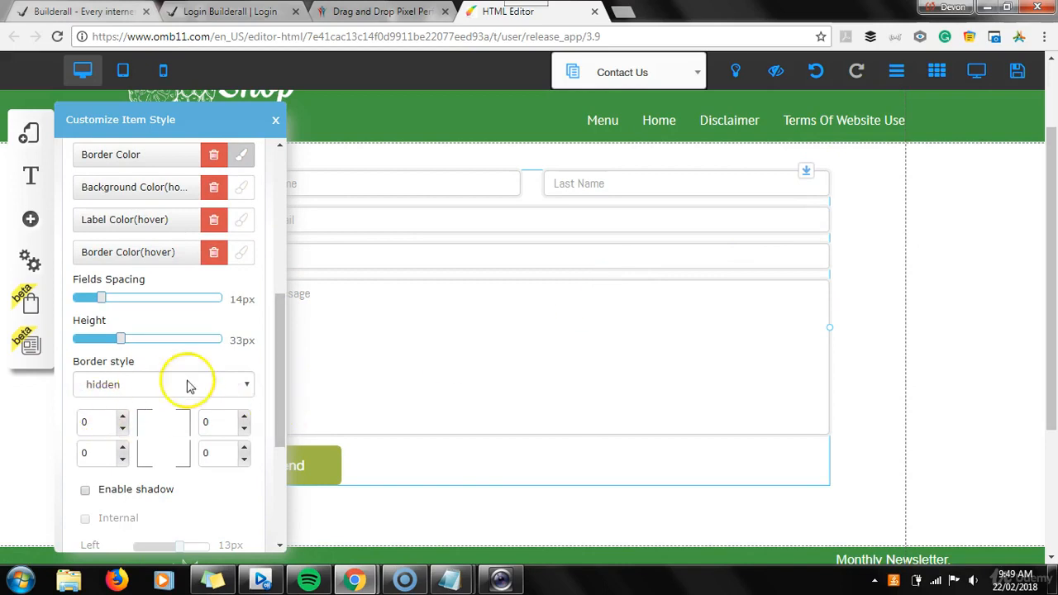
left_click_drag(283, 330, 287, 275)
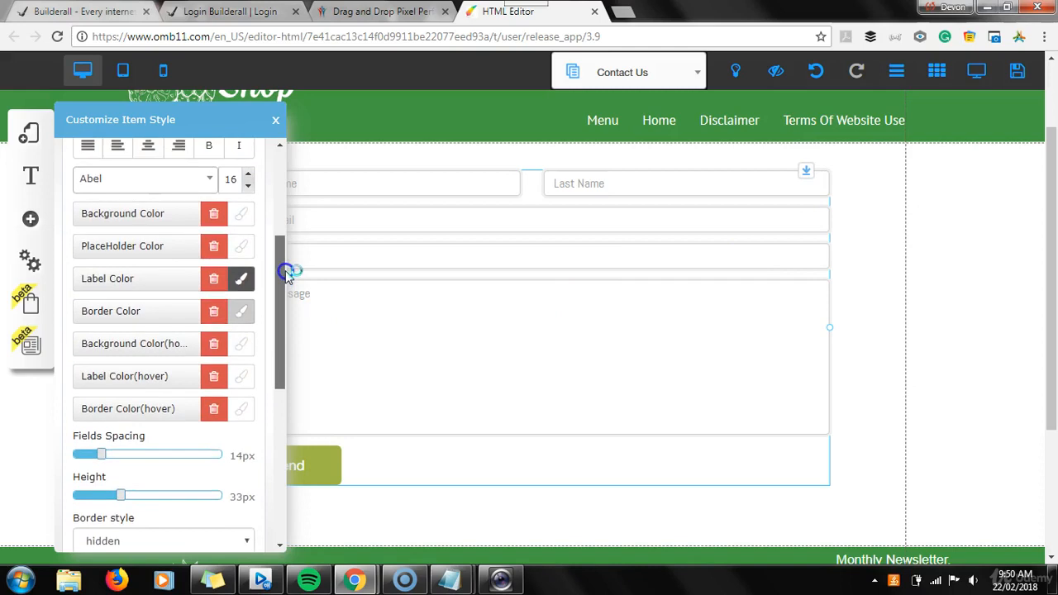
Set the form fields' label color and border color to dark navy blue from the color picker
left_click(244, 281)
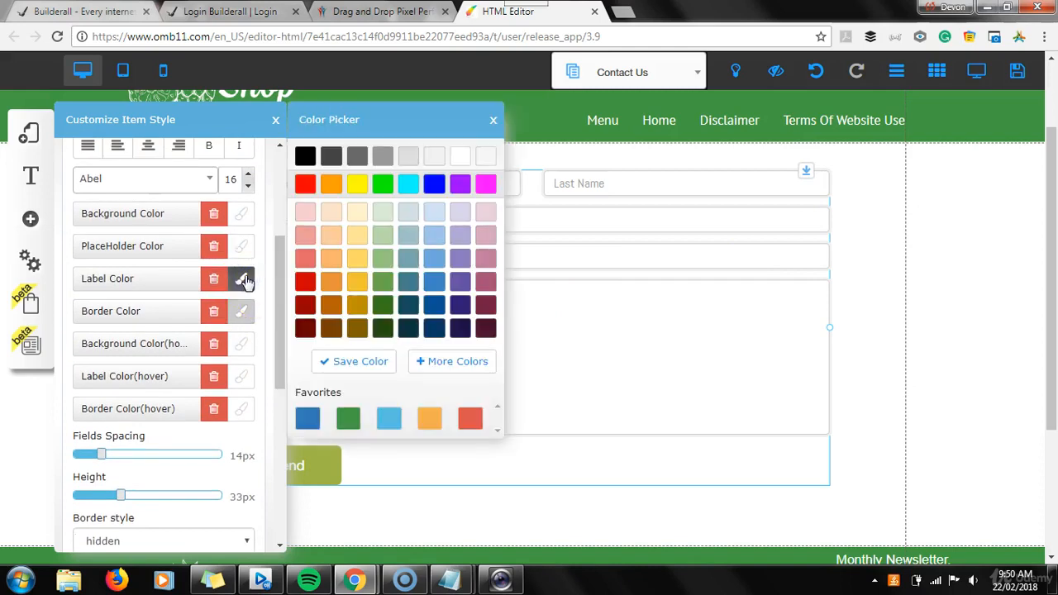
left_click(438, 307)
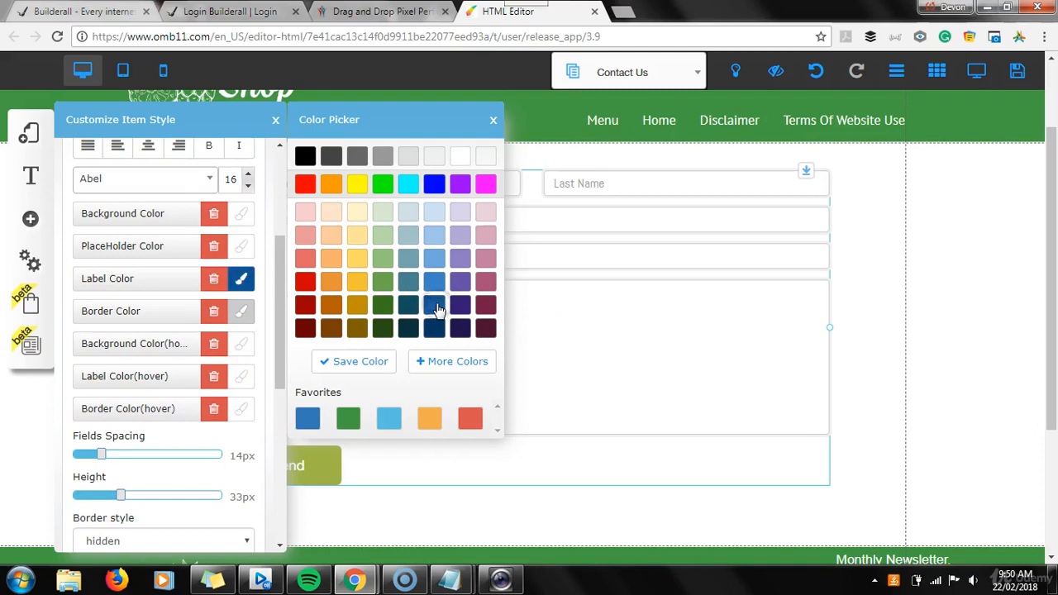
left_click(435, 328)
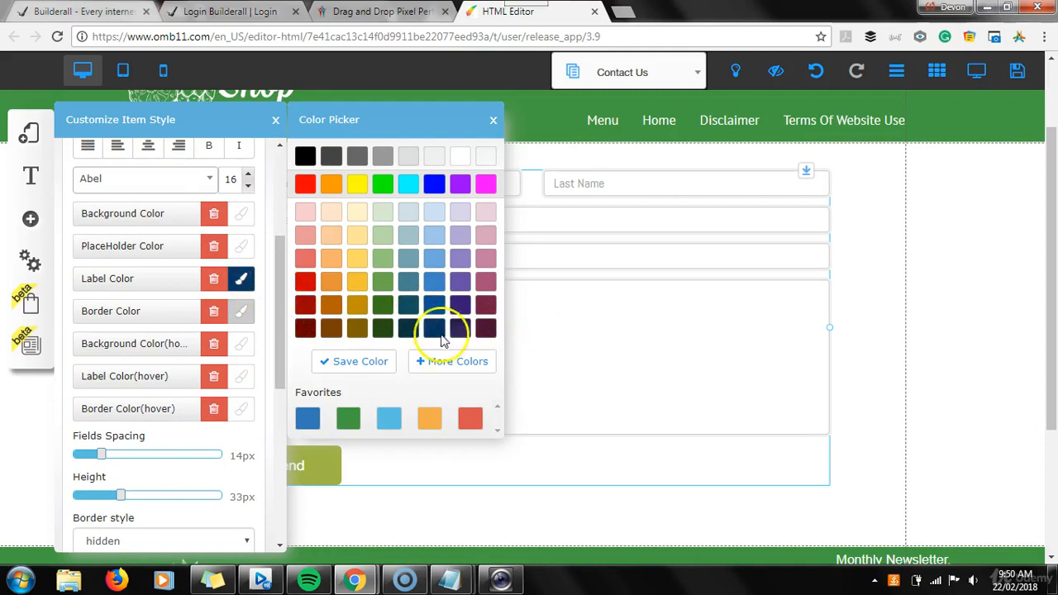
left_click(241, 316)
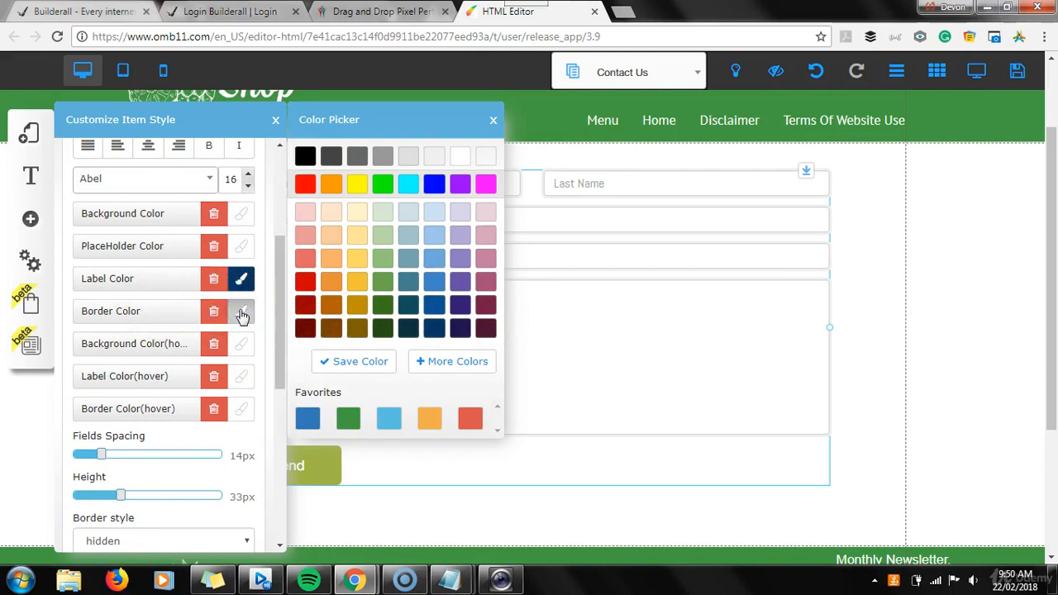
left_click(431, 305)
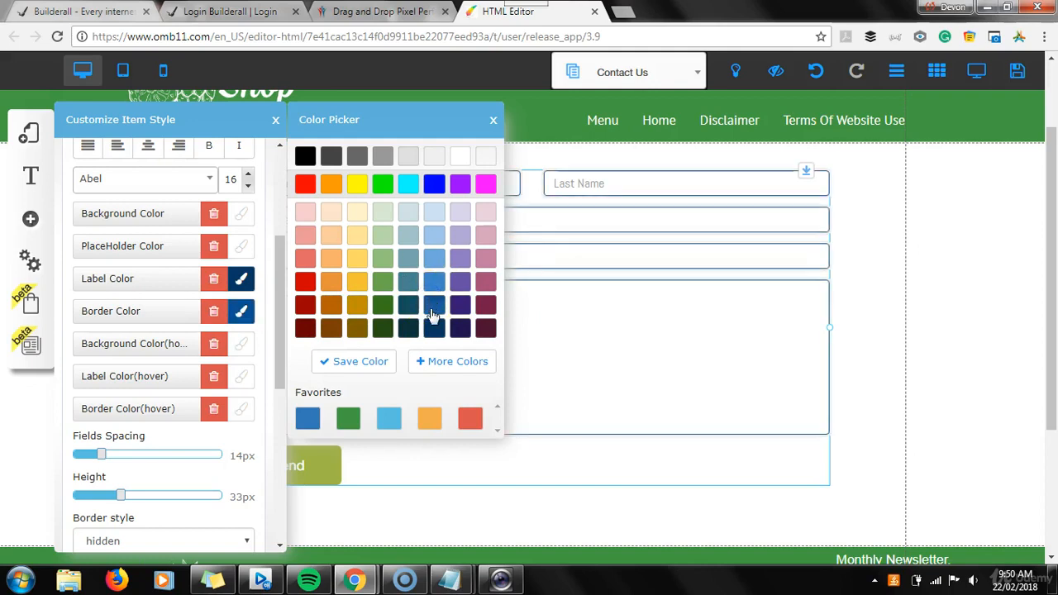
left_click(433, 326)
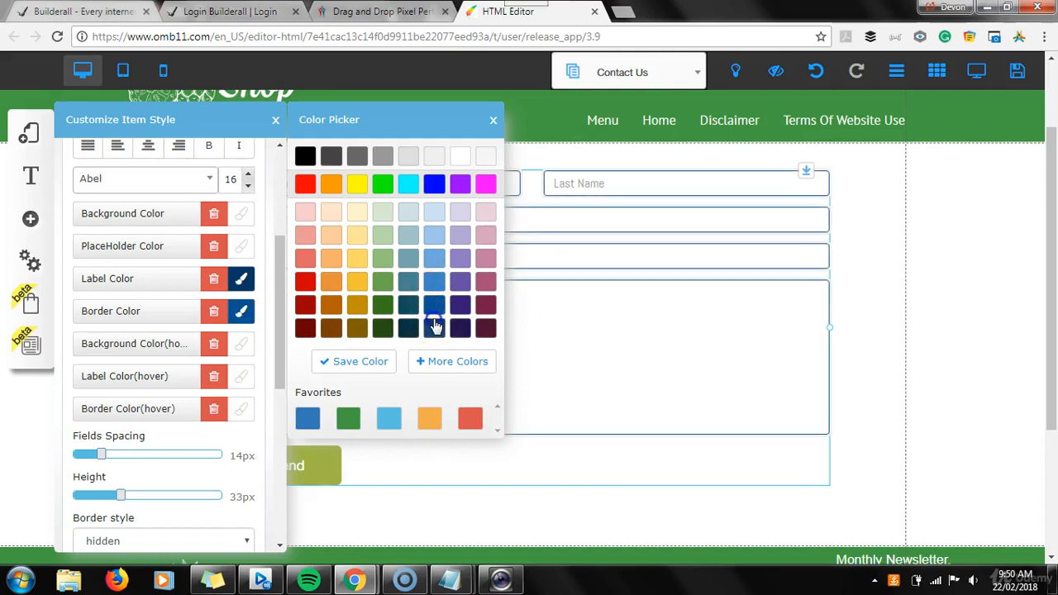
left_click(382, 307)
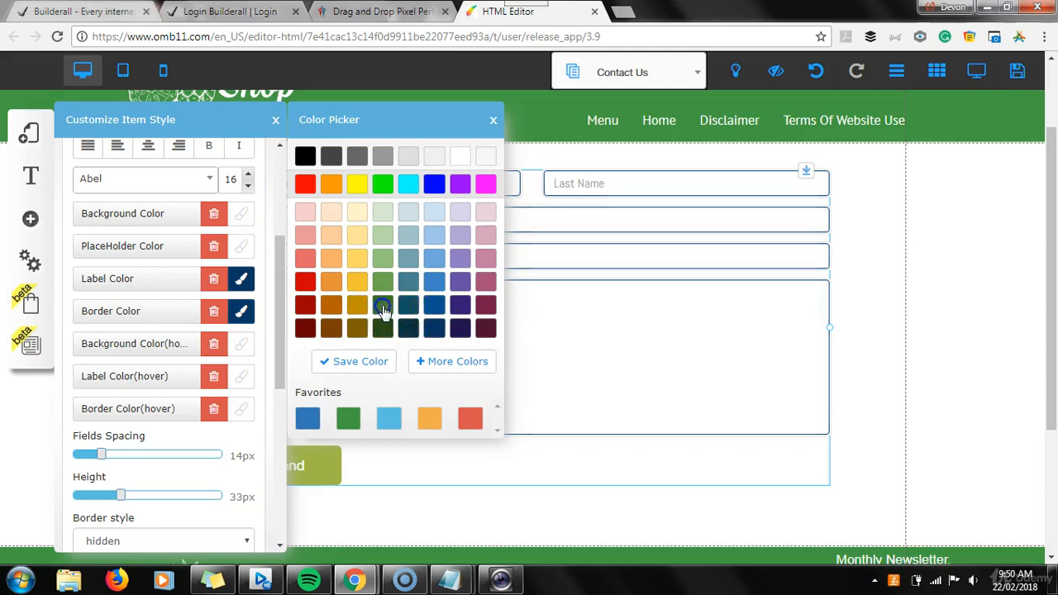
left_click(383, 328)
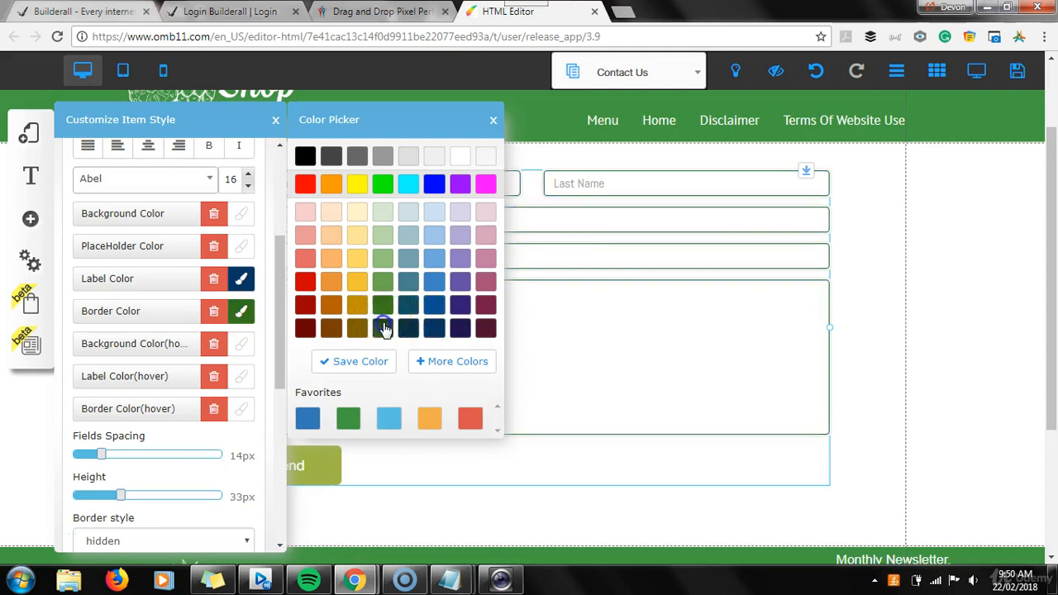
left_click(429, 331)
left_click(411, 332)
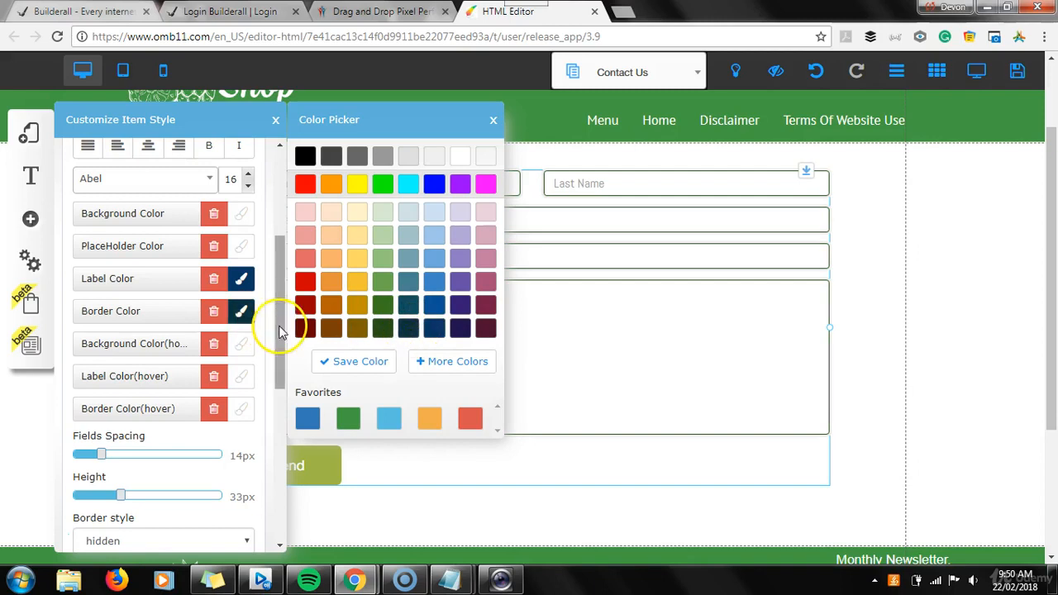
Open the button style settings and set the Send button's background color to dark blue
left_click_drag(279, 331, 284, 265)
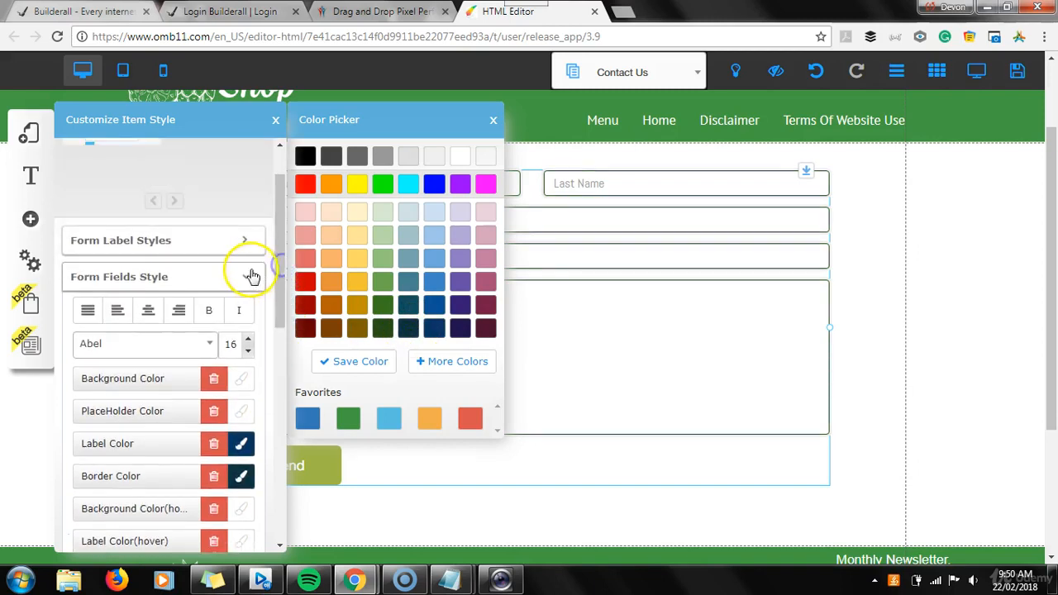
left_click(246, 279)
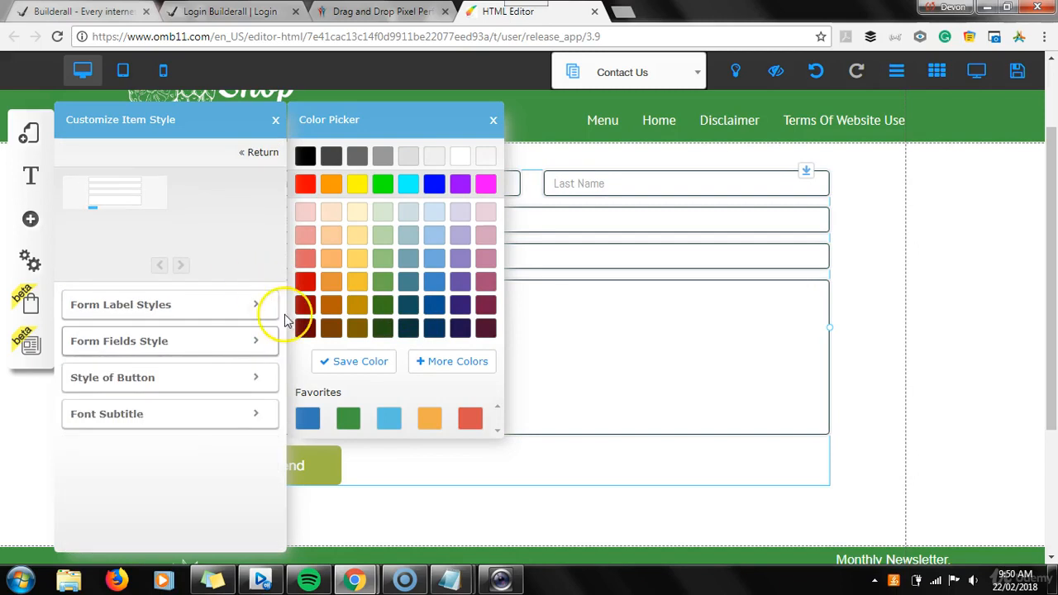
left_click(257, 376)
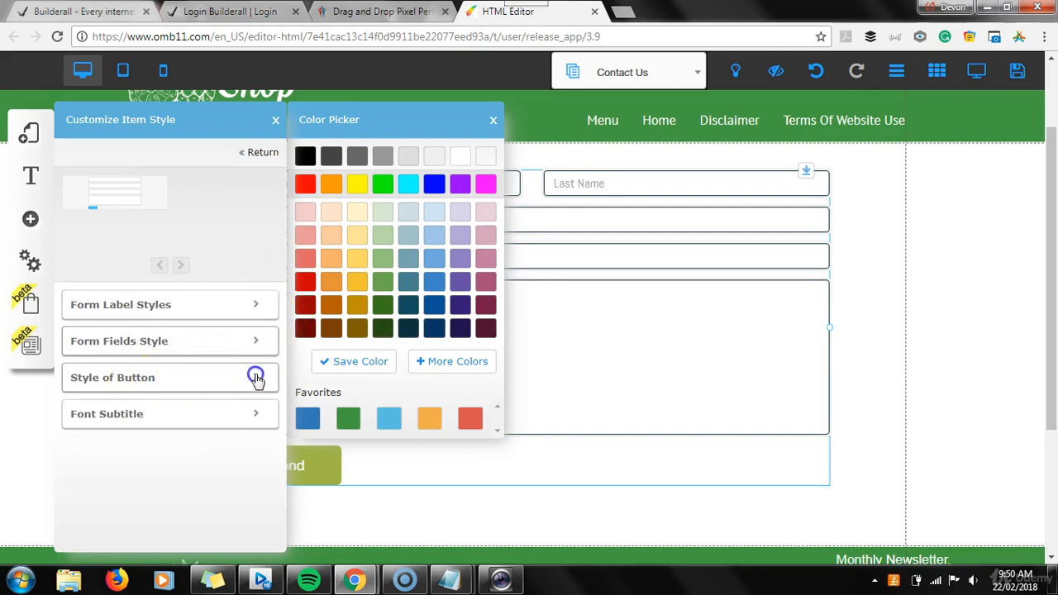
left_click_drag(279, 237, 278, 267)
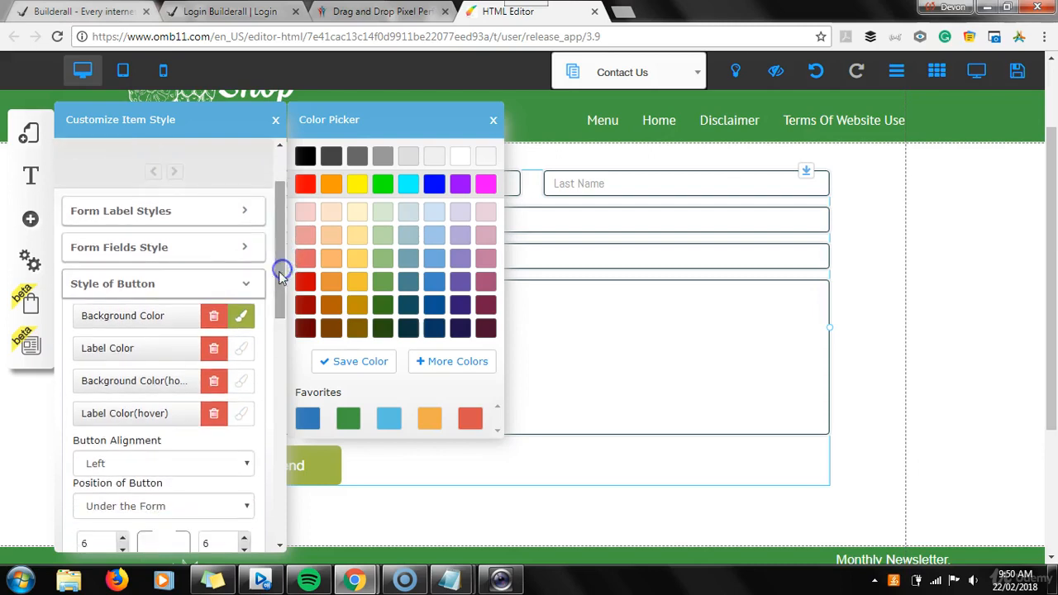
left_click(247, 320)
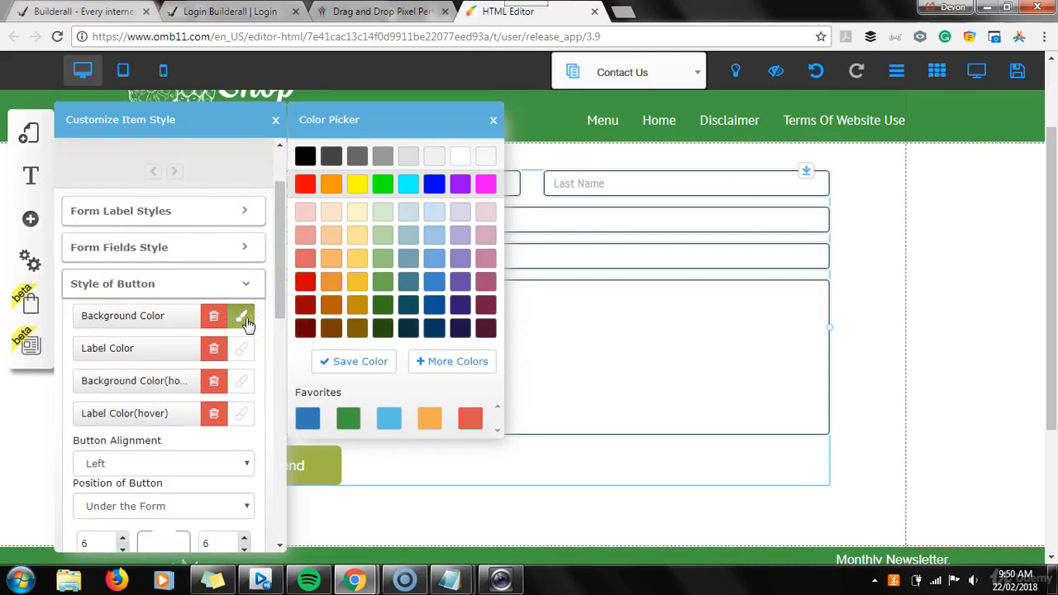
left_click(433, 308)
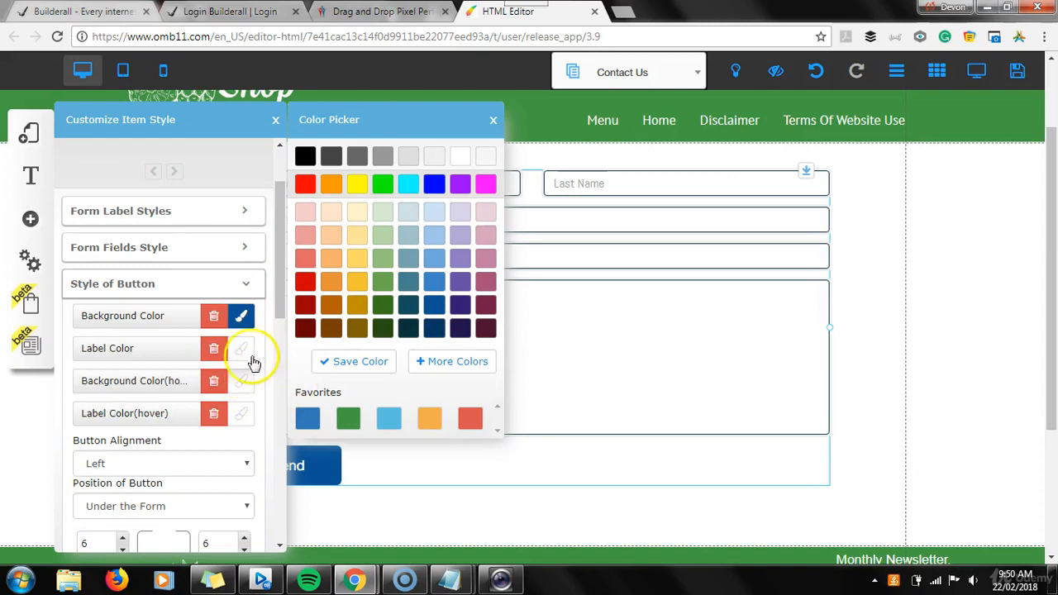
Set the button's hover background to light blue and hover label color to dark navy, then close the style panels
left_click(241, 383)
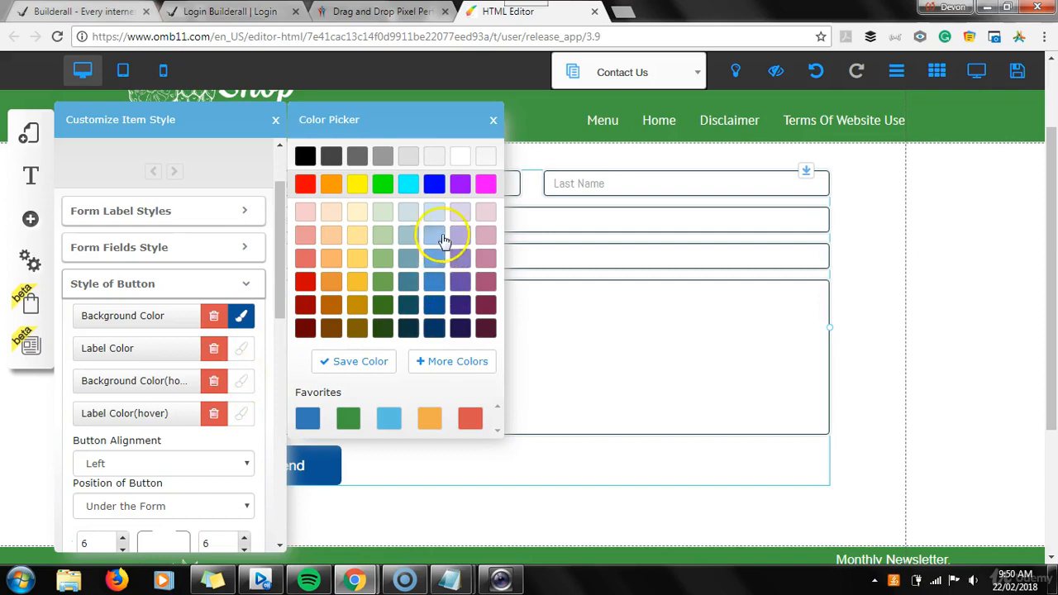
left_click(439, 237)
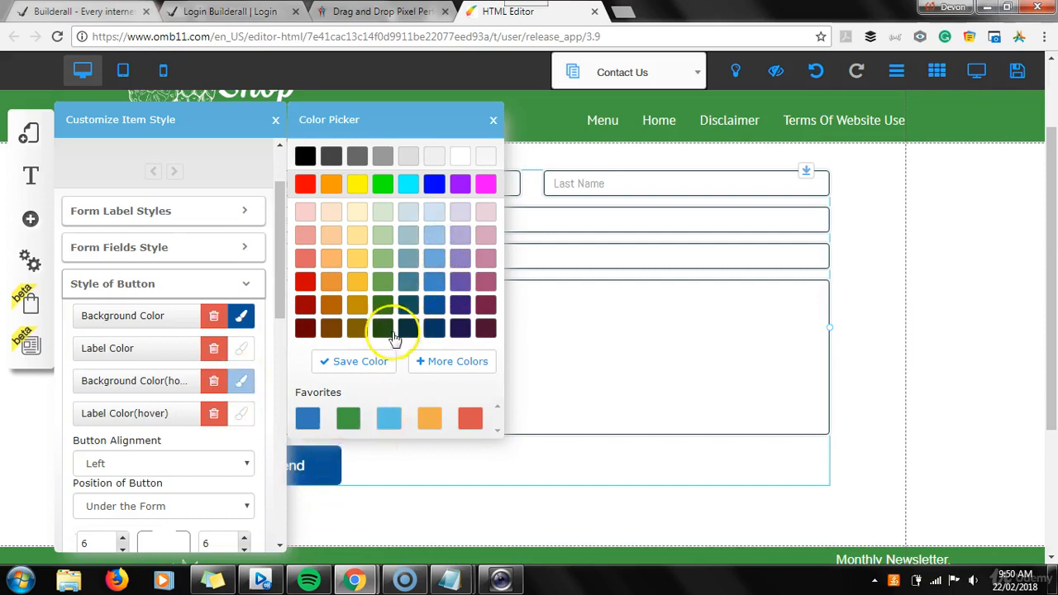
left_click(431, 263)
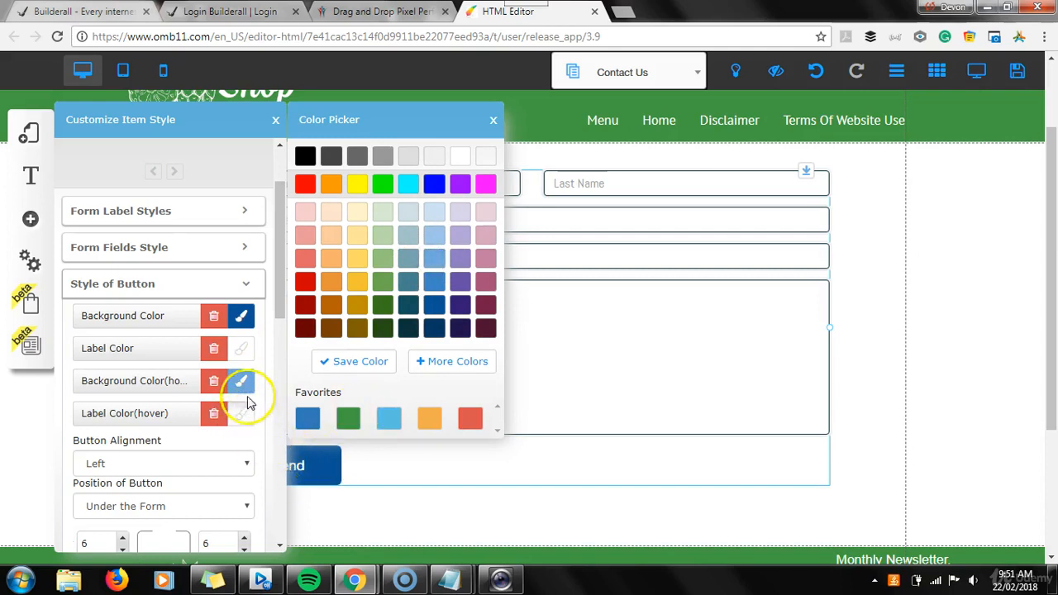
left_click(241, 419)
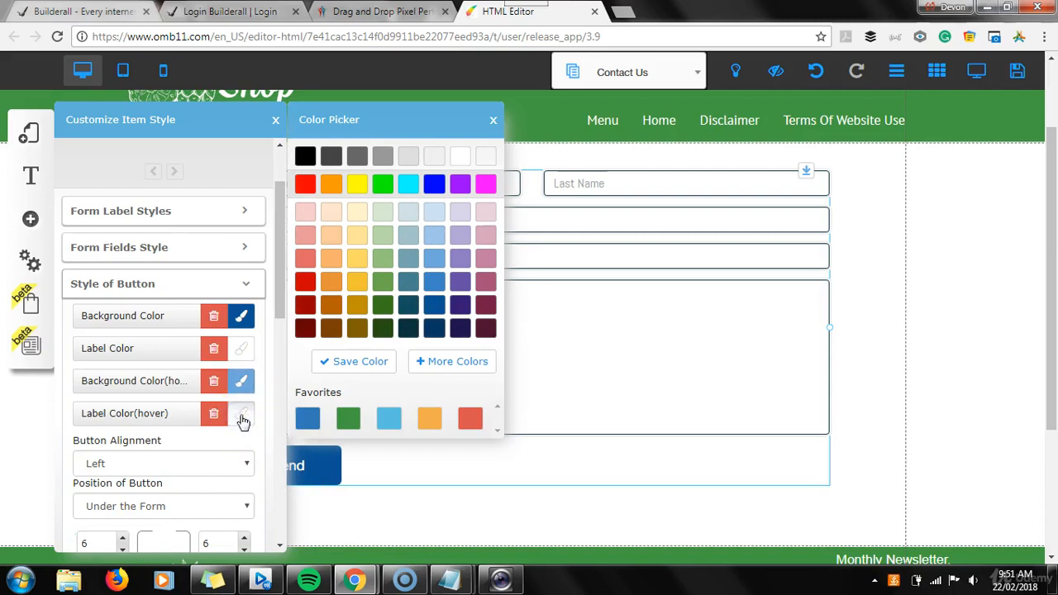
left_click(347, 425)
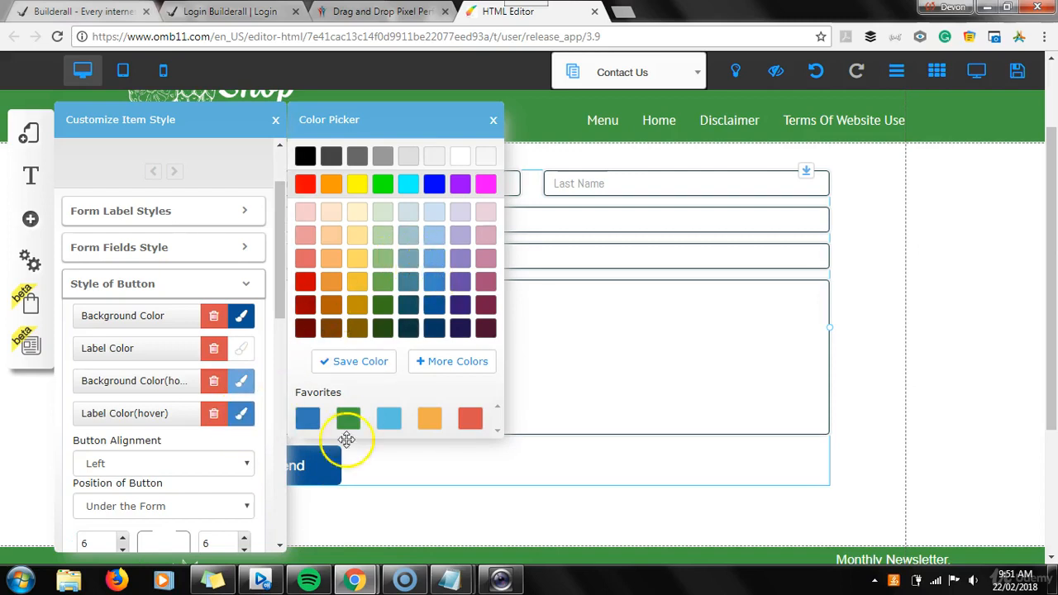
left_click(432, 305)
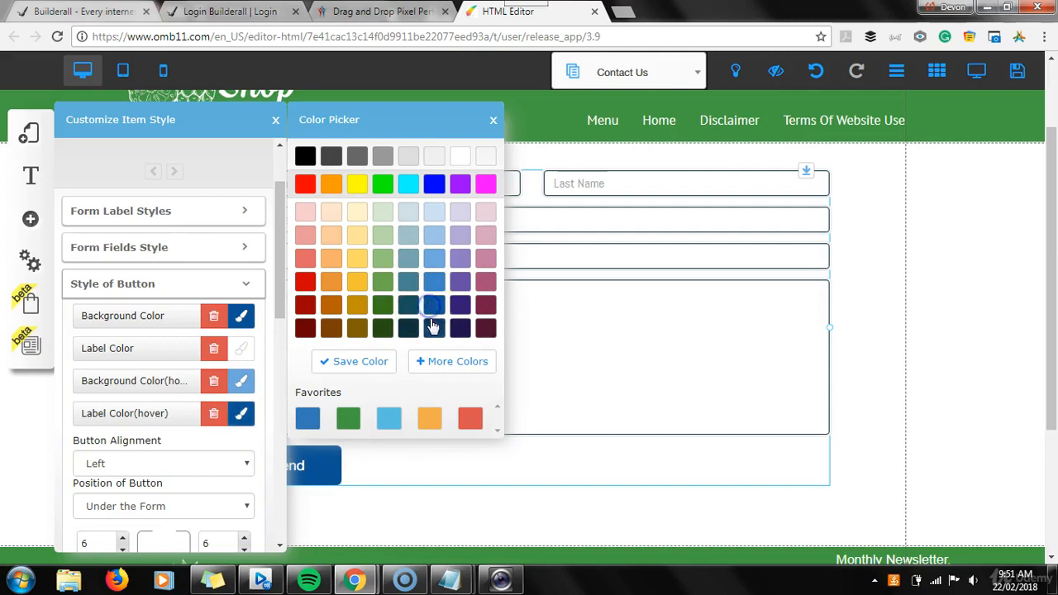
left_click(240, 414)
left_click(241, 381)
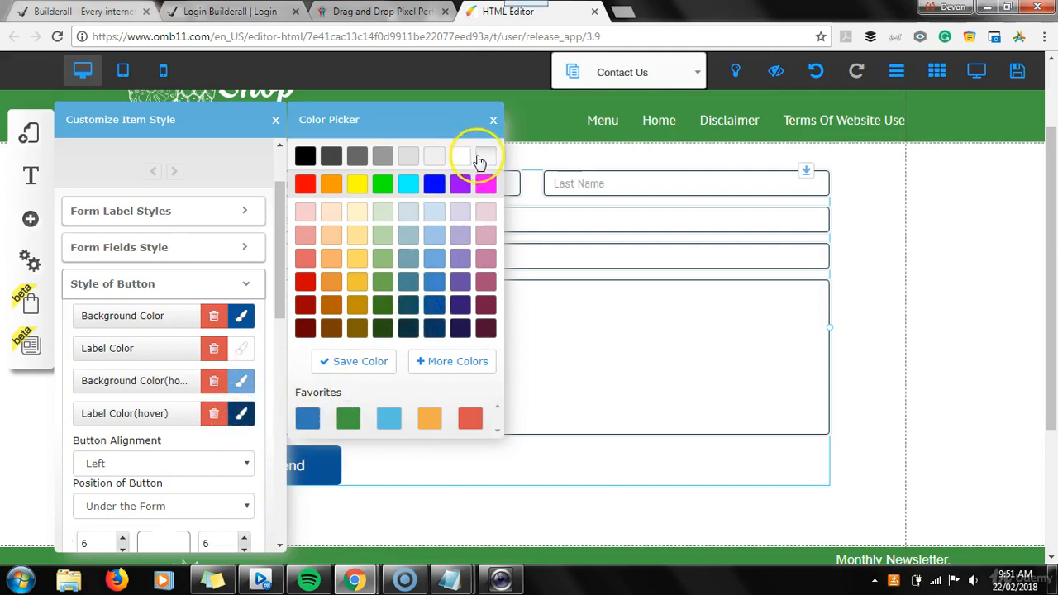
left_click(496, 122)
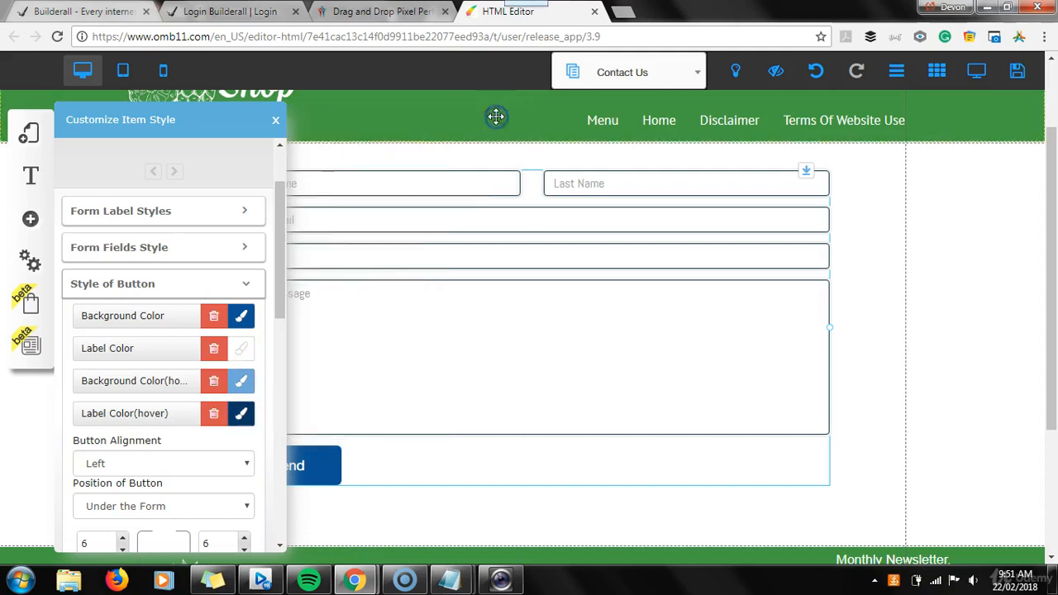
left_click(275, 120)
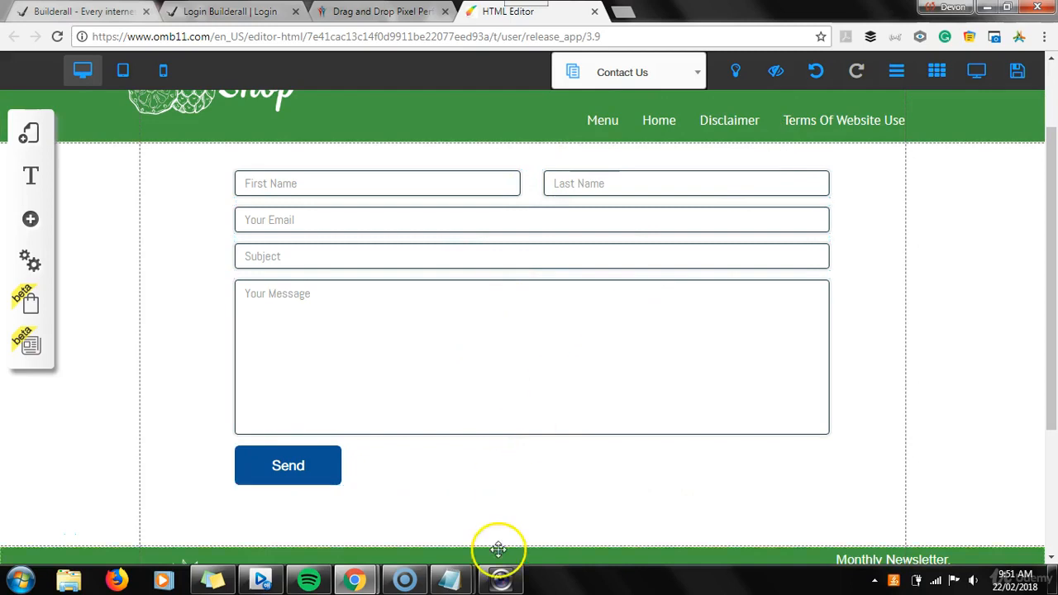
Review the task checklist in Notepad before returning to the editor
mouse_move(447, 585)
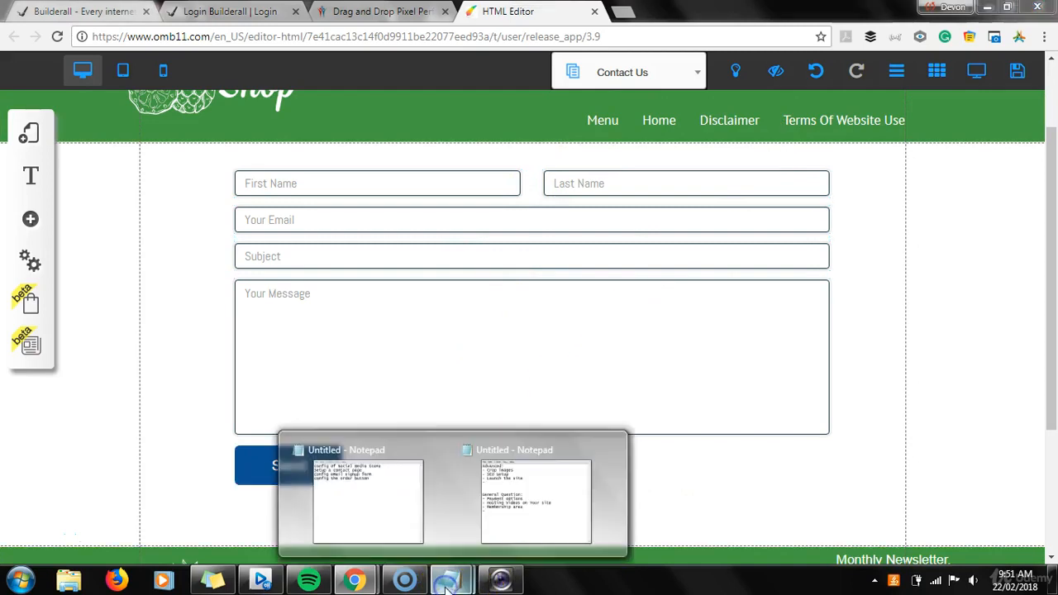
left_click(369, 510)
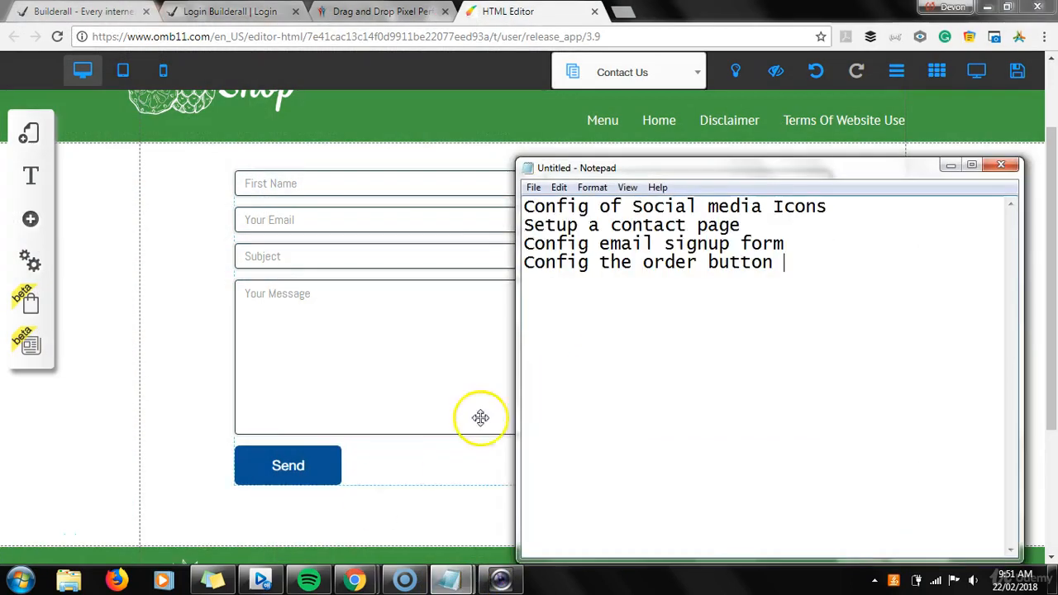
left_click(611, 255)
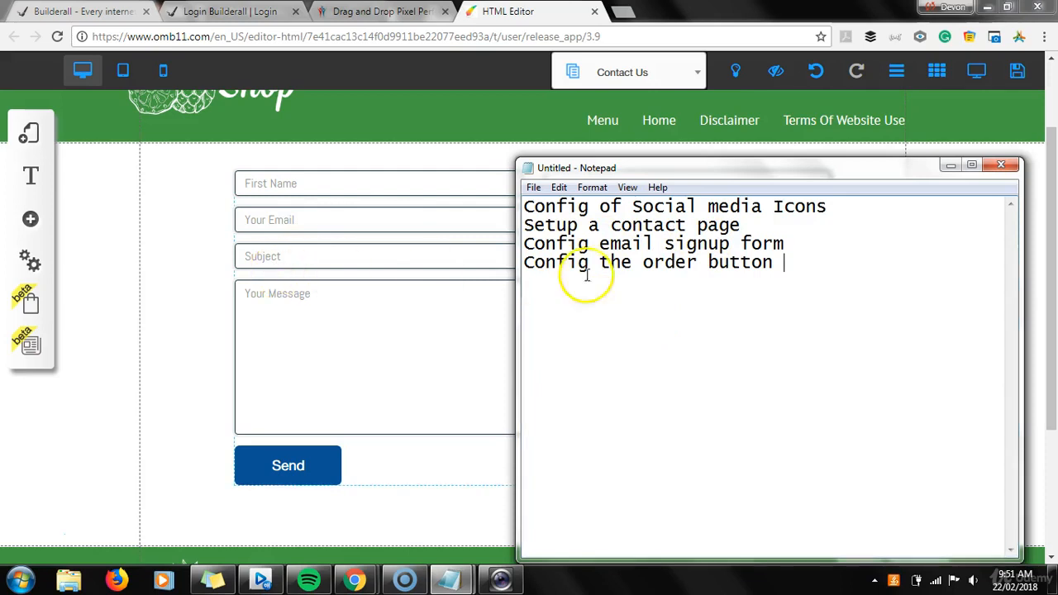
left_click(161, 248)
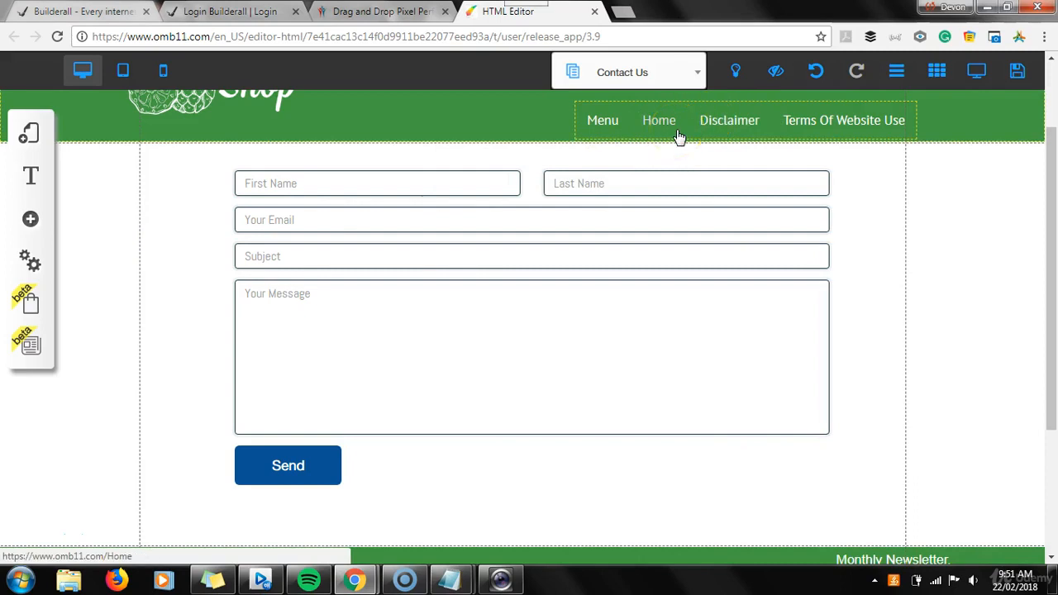
Edit the Menu Default configuration to add the Contact Us page as a navigation menu item
left_click(628, 121)
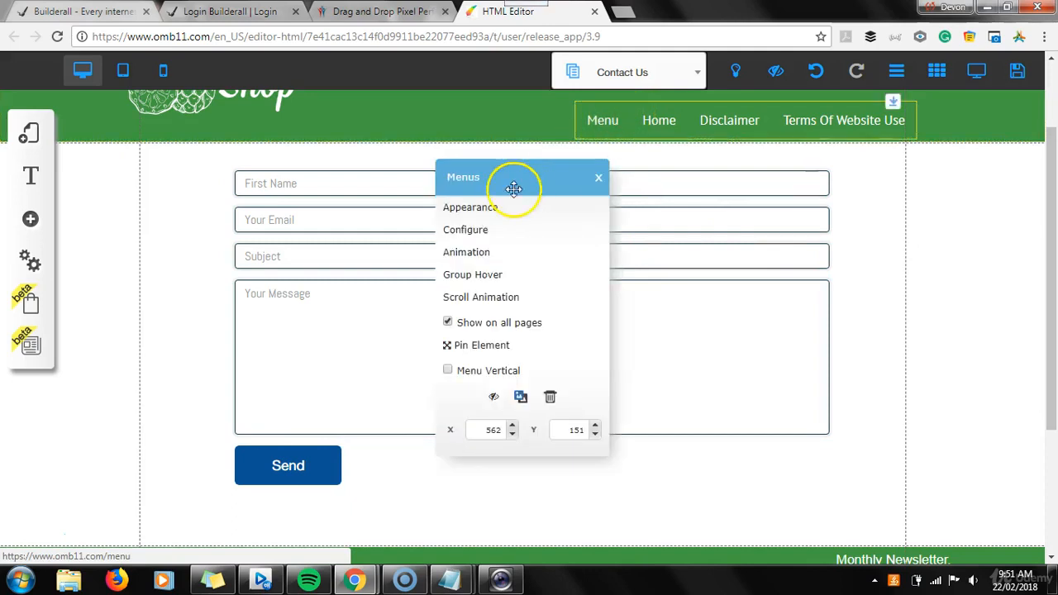
left_click(482, 231)
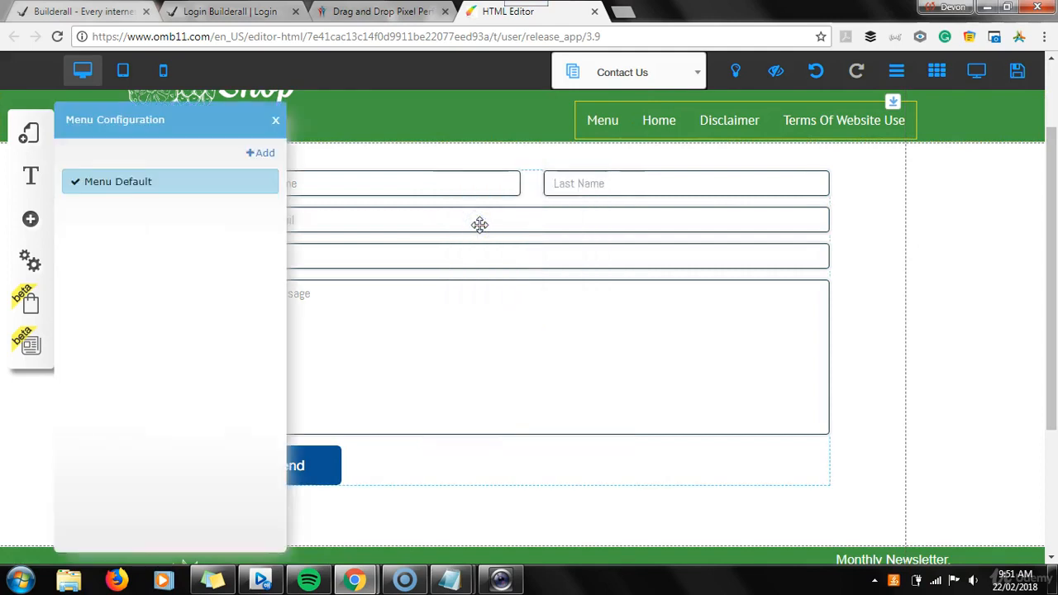
left_click(268, 182)
mouse_move(650, 286)
left_mouse_down()
mouse_move(587, 285)
mouse_move(638, 287)
left_mouse_up()
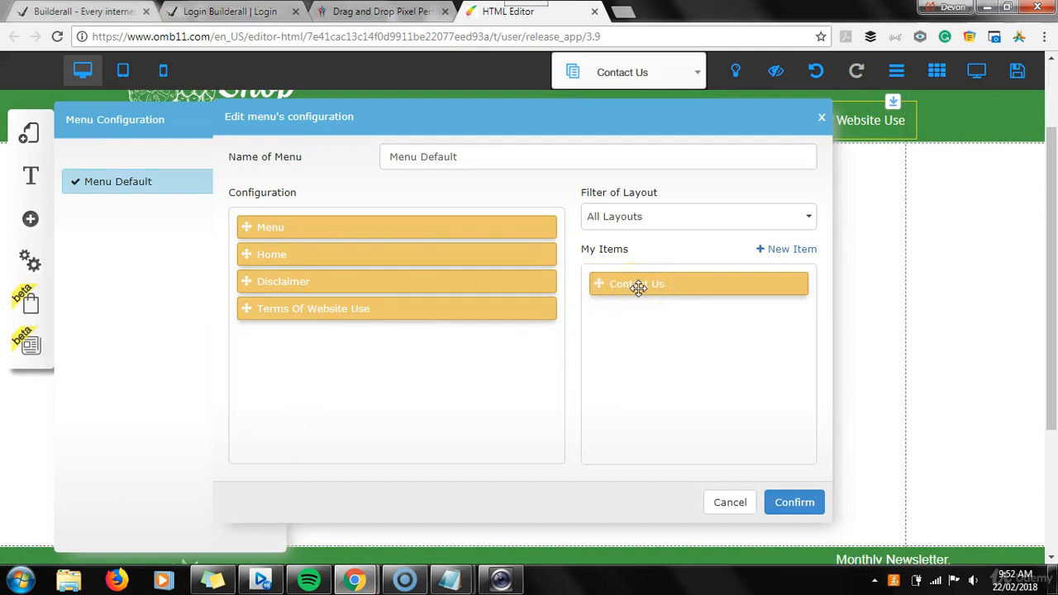
left_click_drag(638, 287, 347, 356)
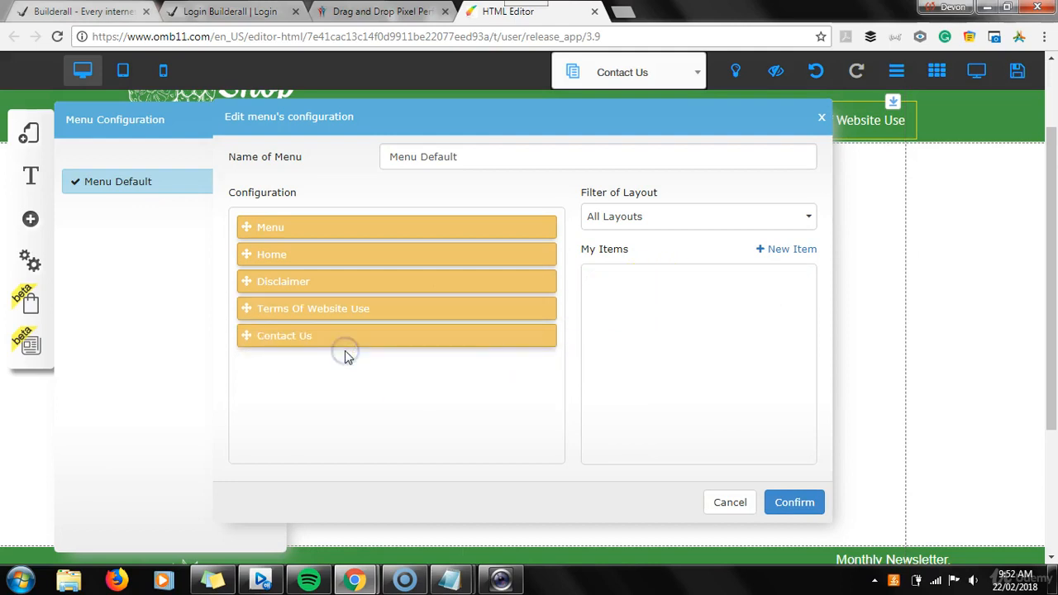
left_click(787, 510)
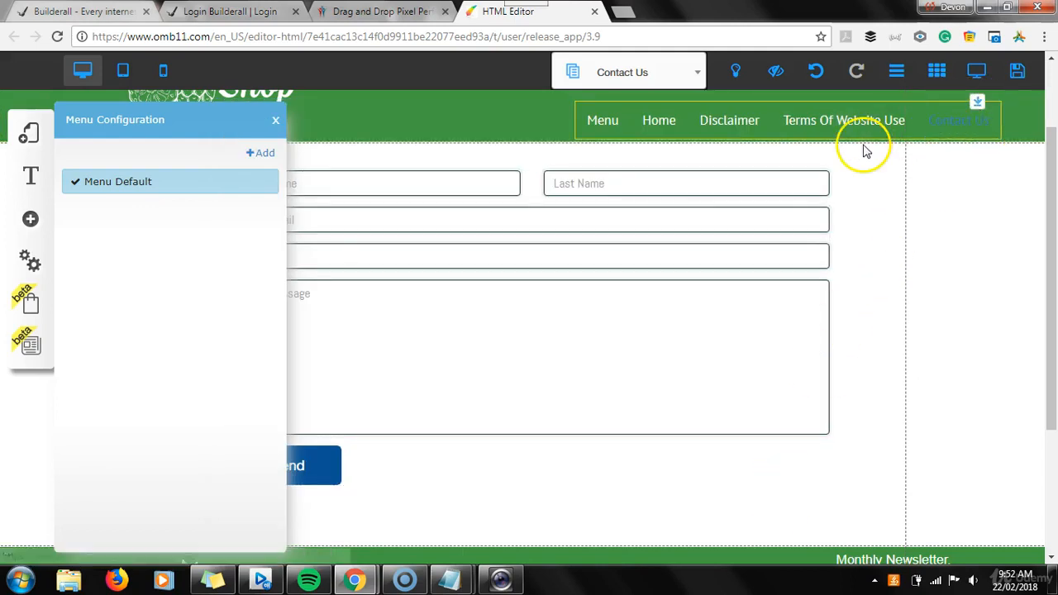
left_click(274, 119)
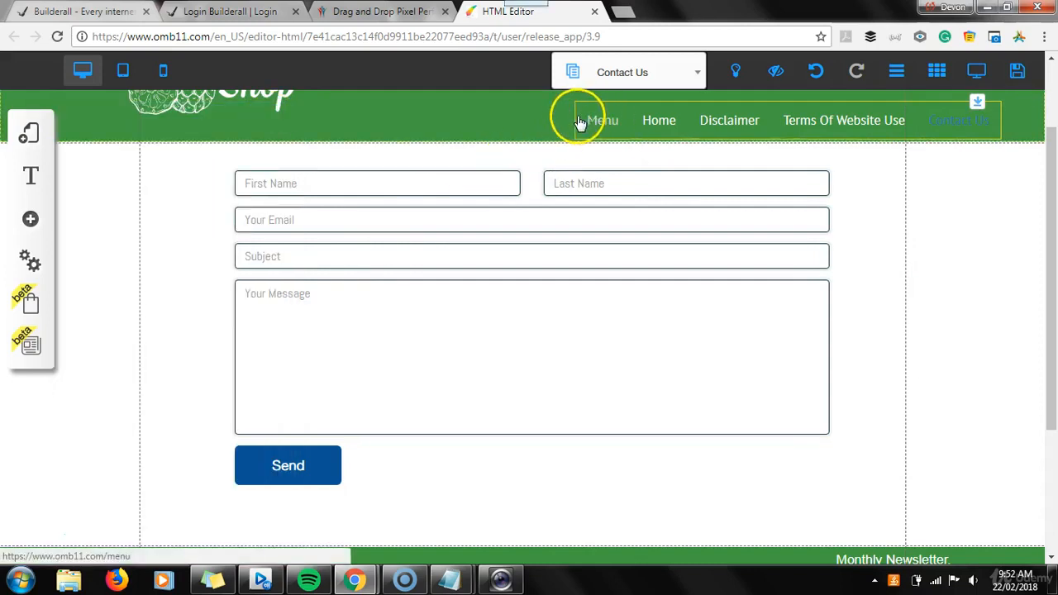
left_click_drag(1050, 281, 1053, 212)
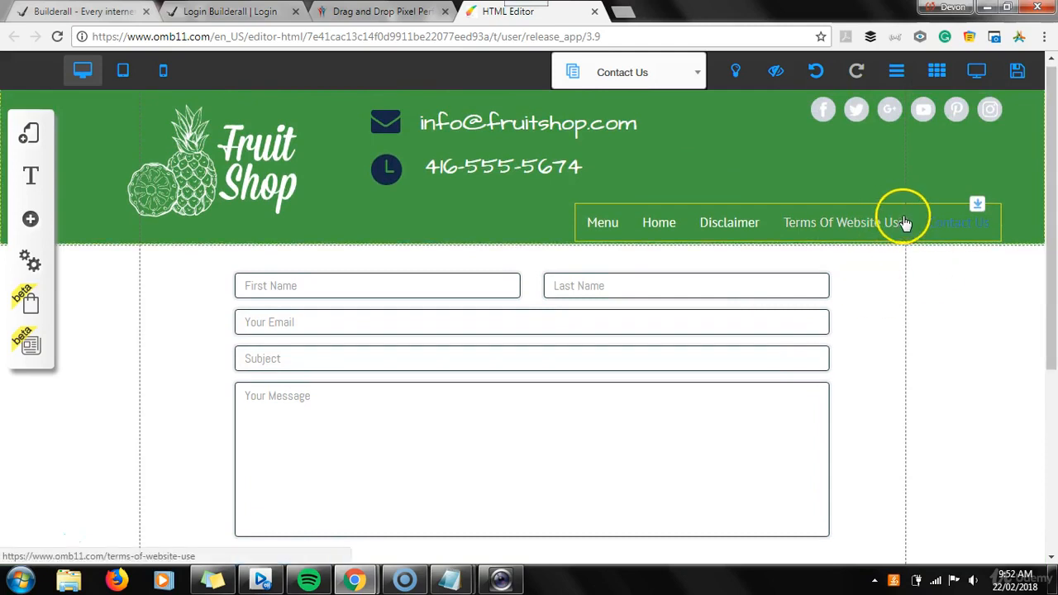
Shift the navigation menu bar left to fit the Contact Us item, then save all site changes
left_click_drag(802, 207, 709, 207)
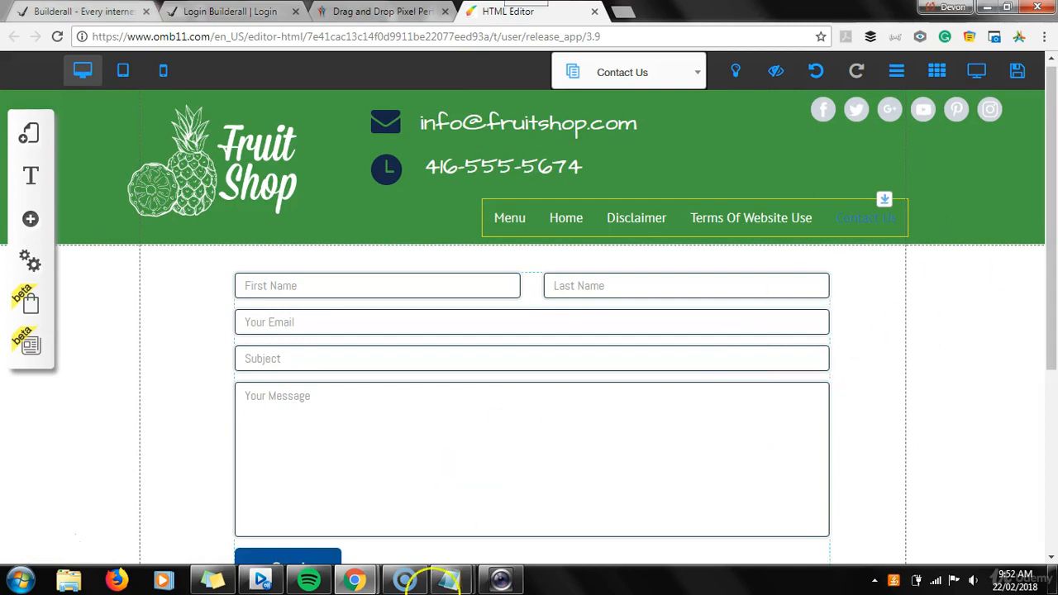
mouse_move(464, 585)
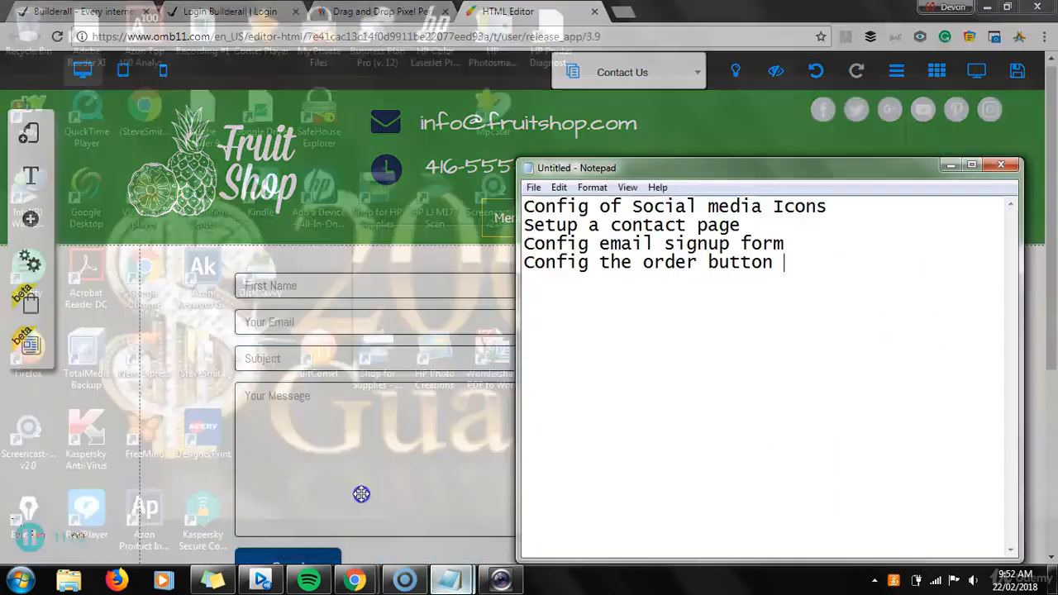
left_click(363, 492)
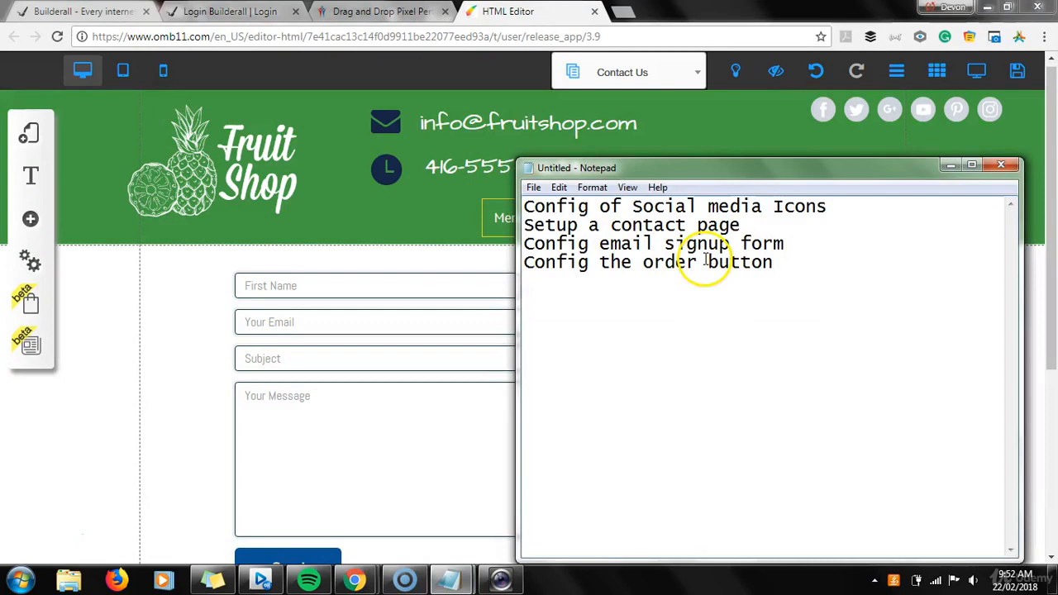
left_click(172, 289)
left_click(1018, 71)
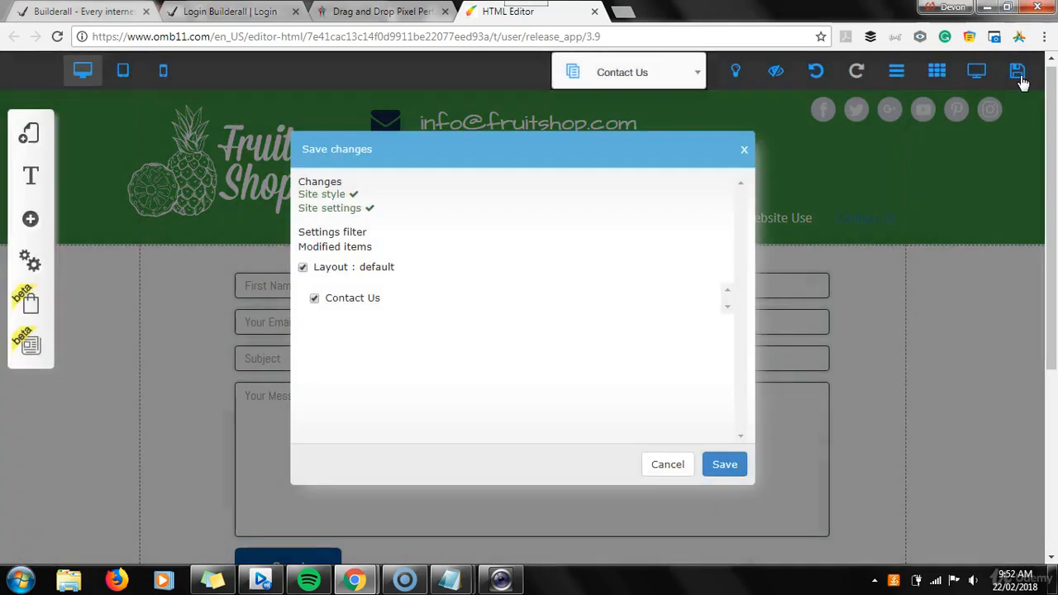
left_click(725, 466)
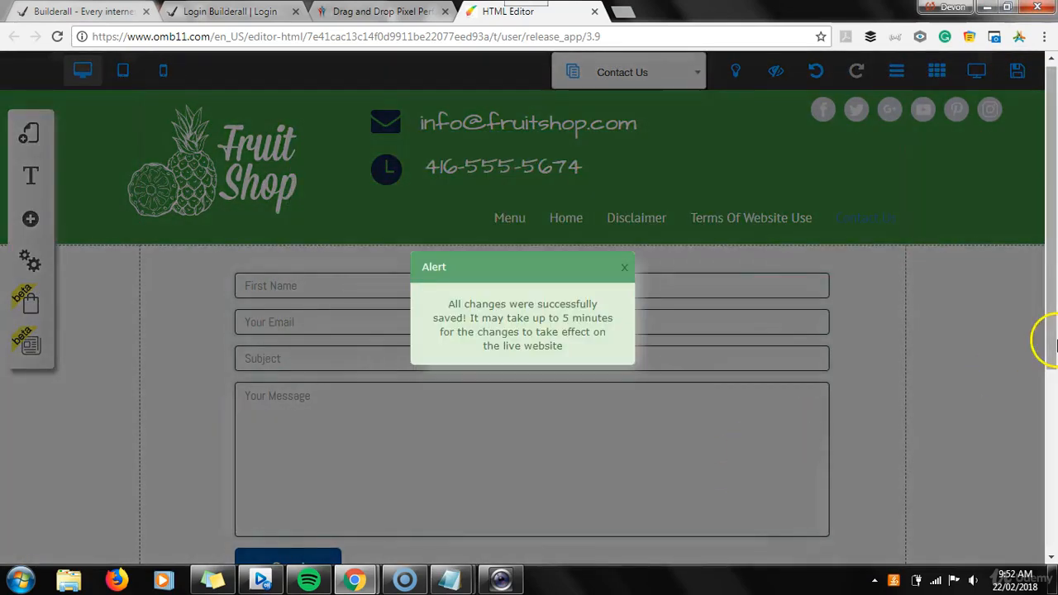
left_click(624, 268)
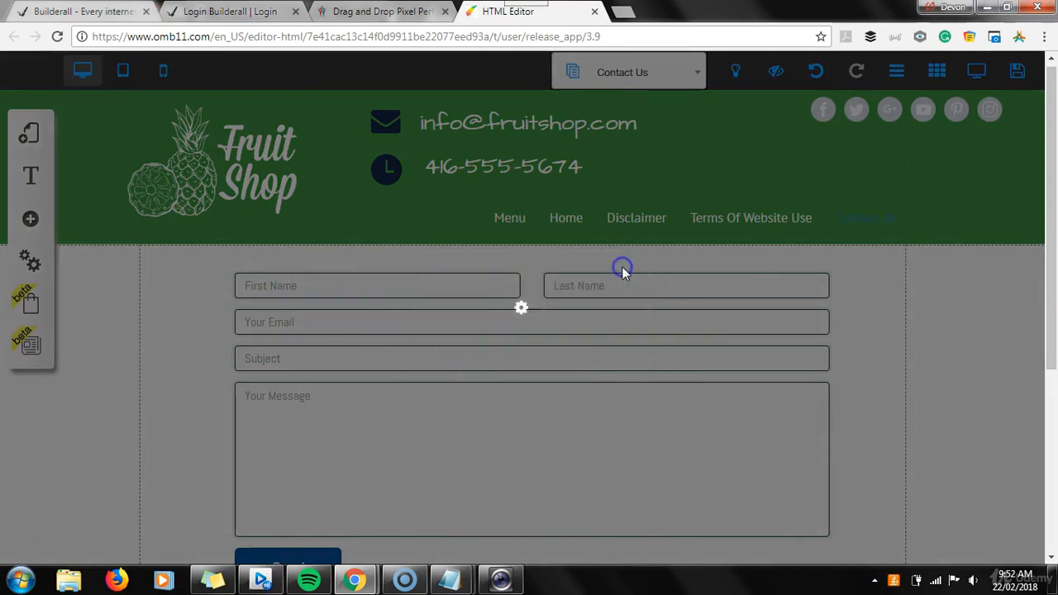
Switch to the Home page and review the email marketing platforms offered for the footer newsletter signup form
left_click(699, 72)
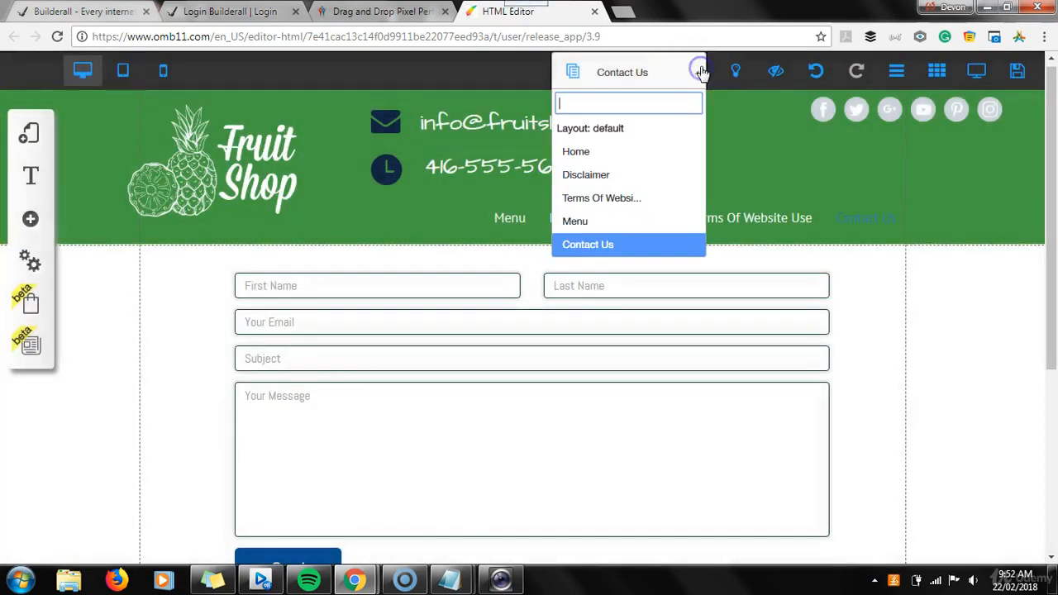
left_click(581, 153)
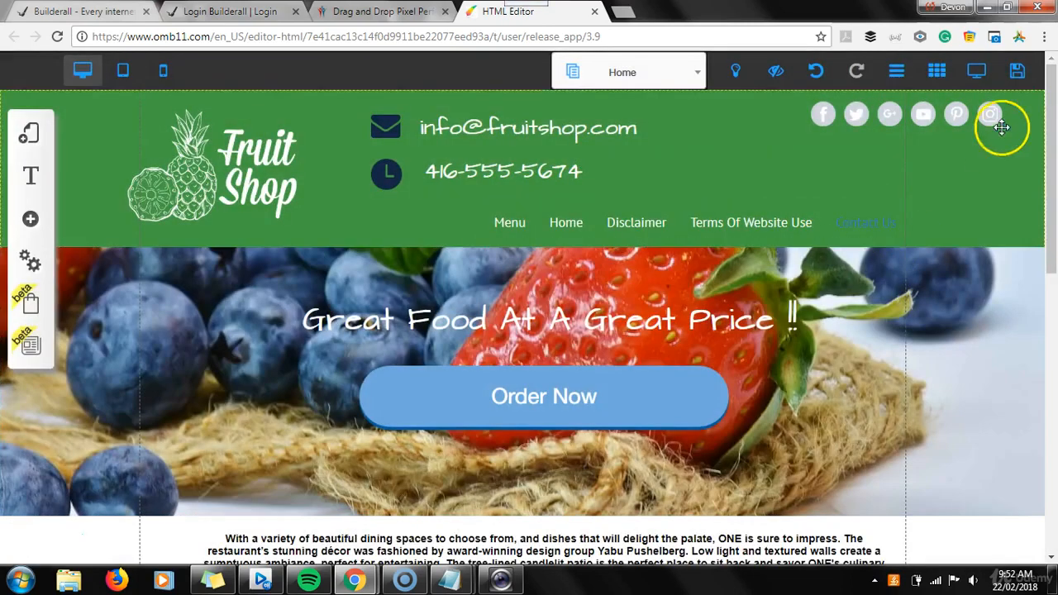
left_click_drag(1052, 105, 1054, 362)
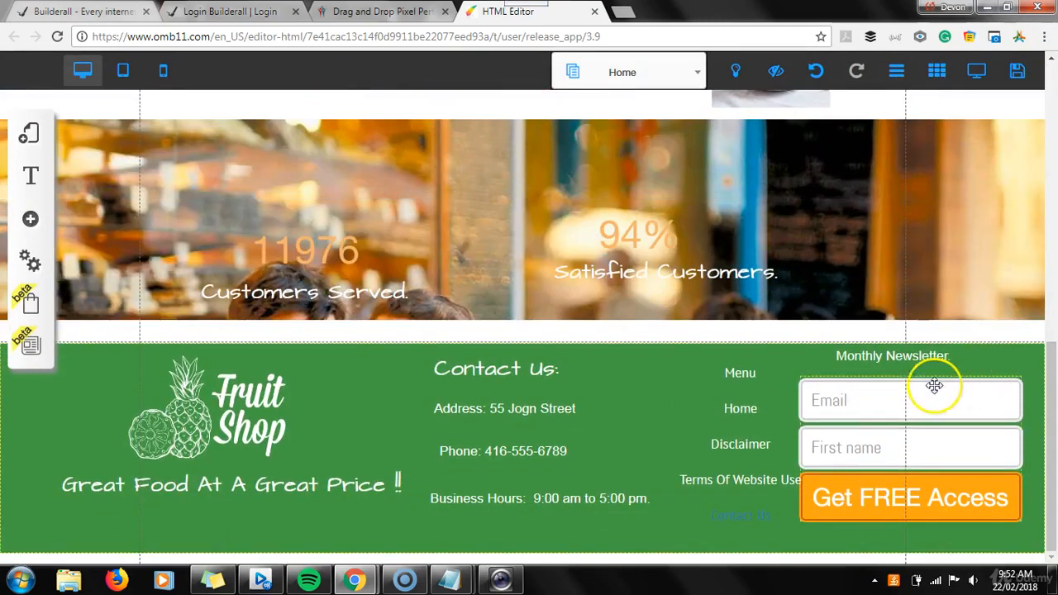
left_click(860, 400)
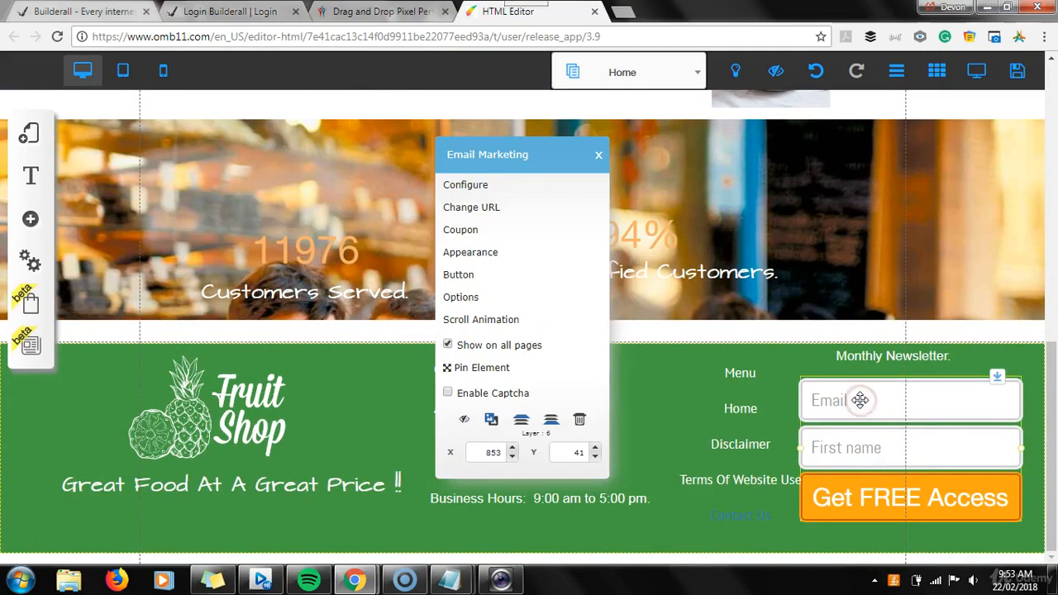
left_click(484, 185)
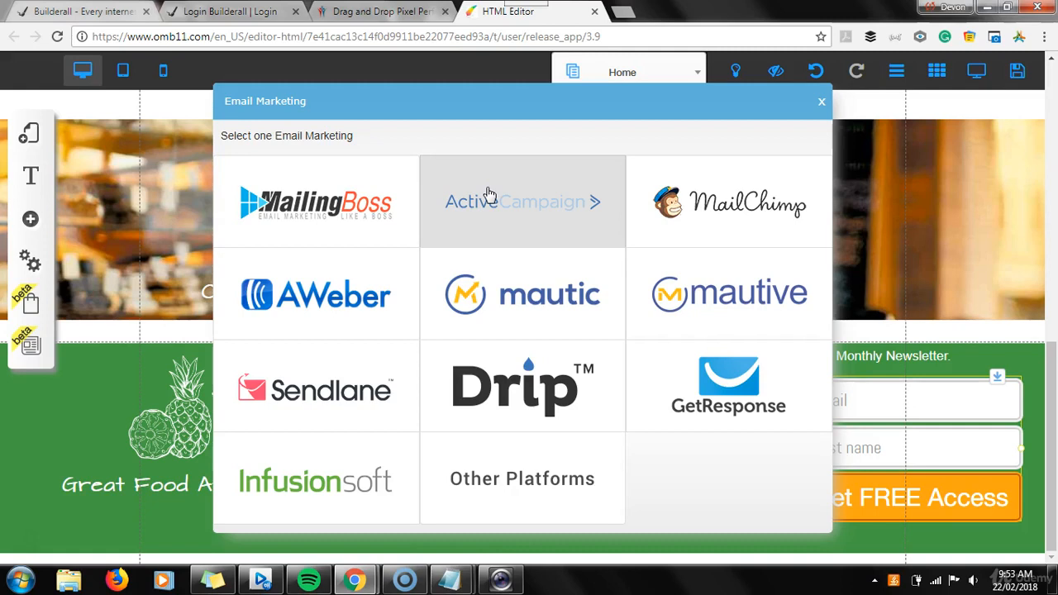
left_click(308, 210)
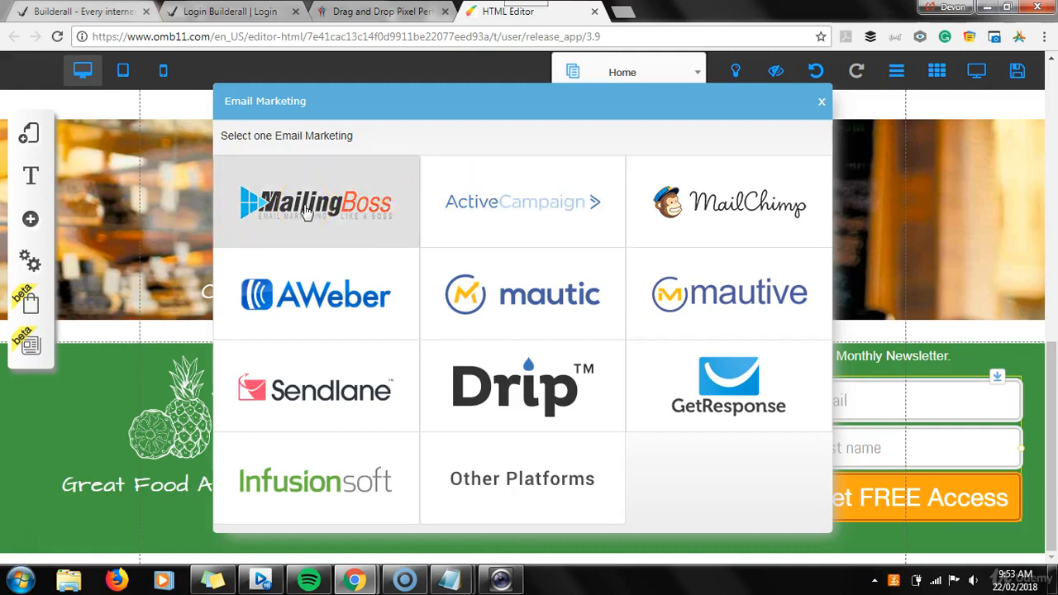
left_click(327, 233)
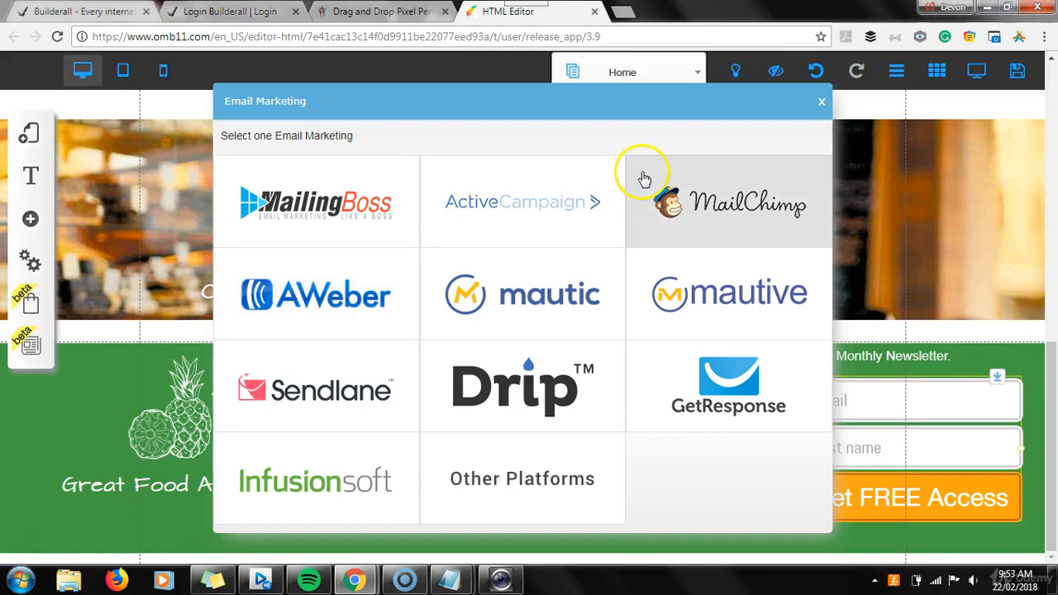
left_click(821, 105)
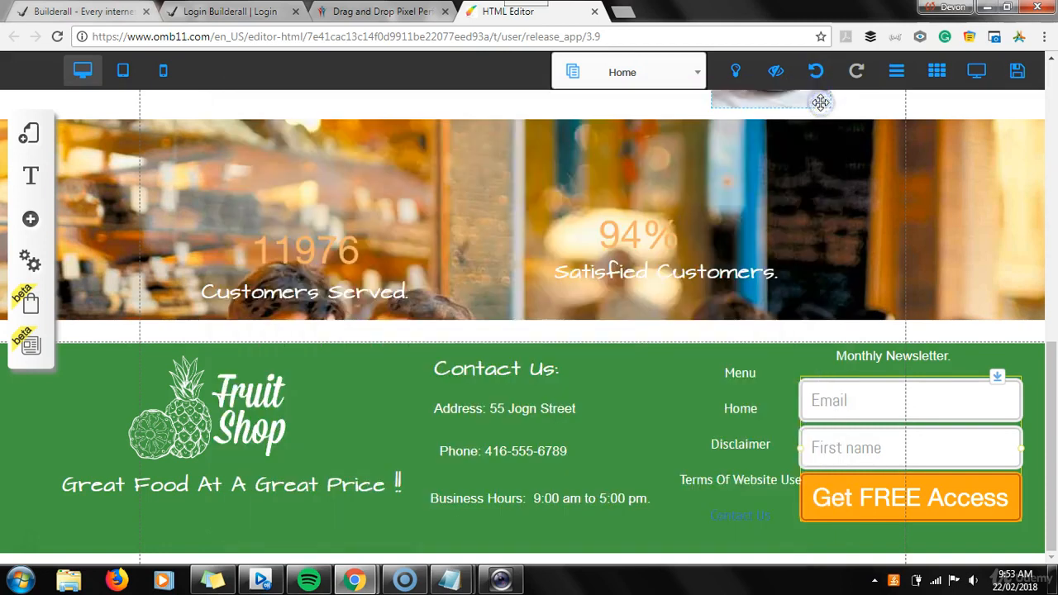
Check the task checklist in Notepad and return to the editor
left_click(453, 584)
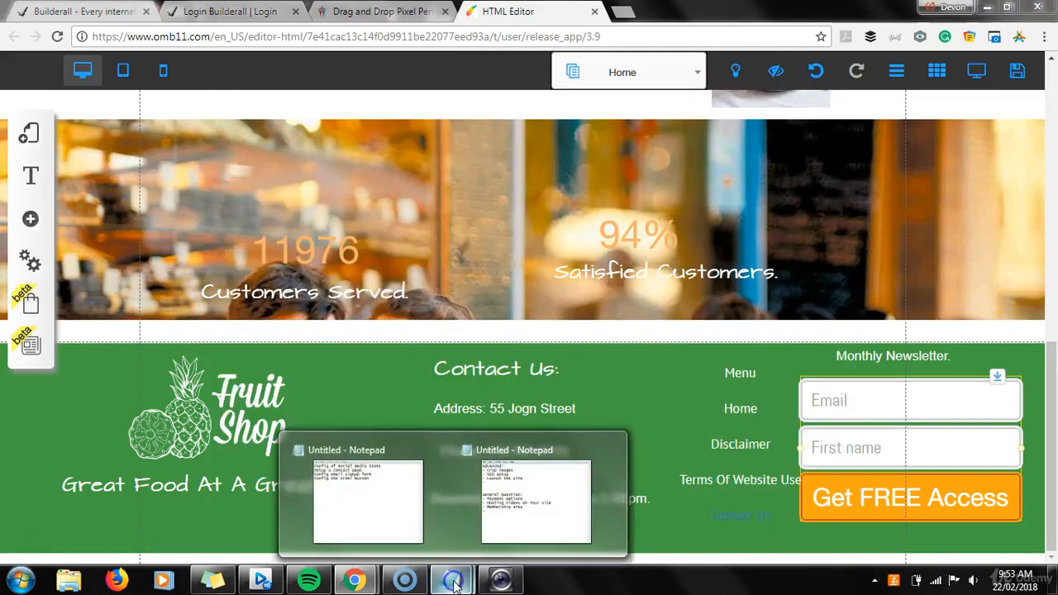
left_click(343, 487)
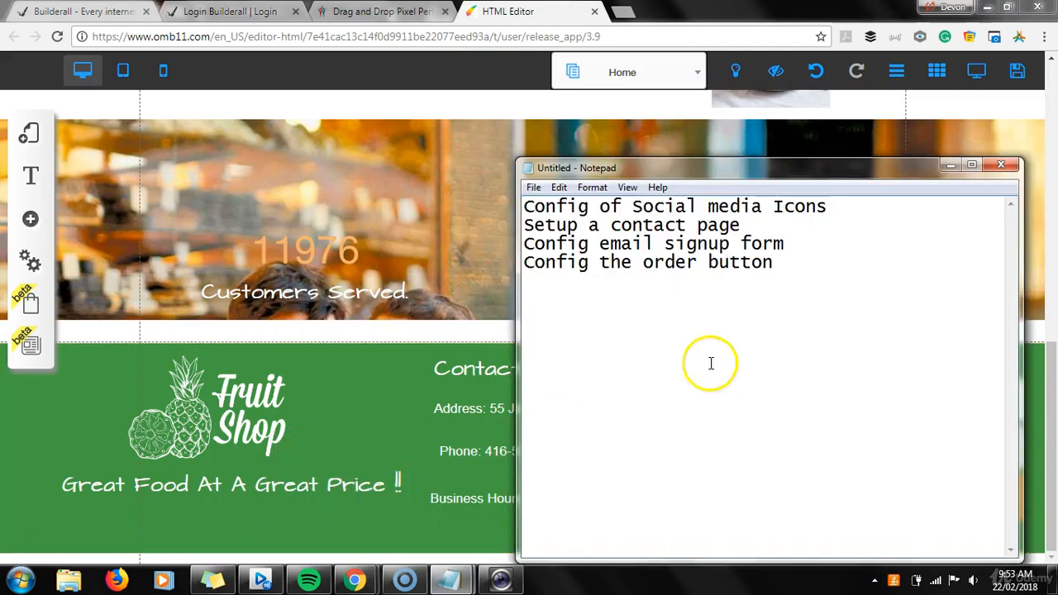
left_click(377, 402)
Inspect the link action options available for the Order Now button without changing them
left_click_drag(1050, 366, 996, 142)
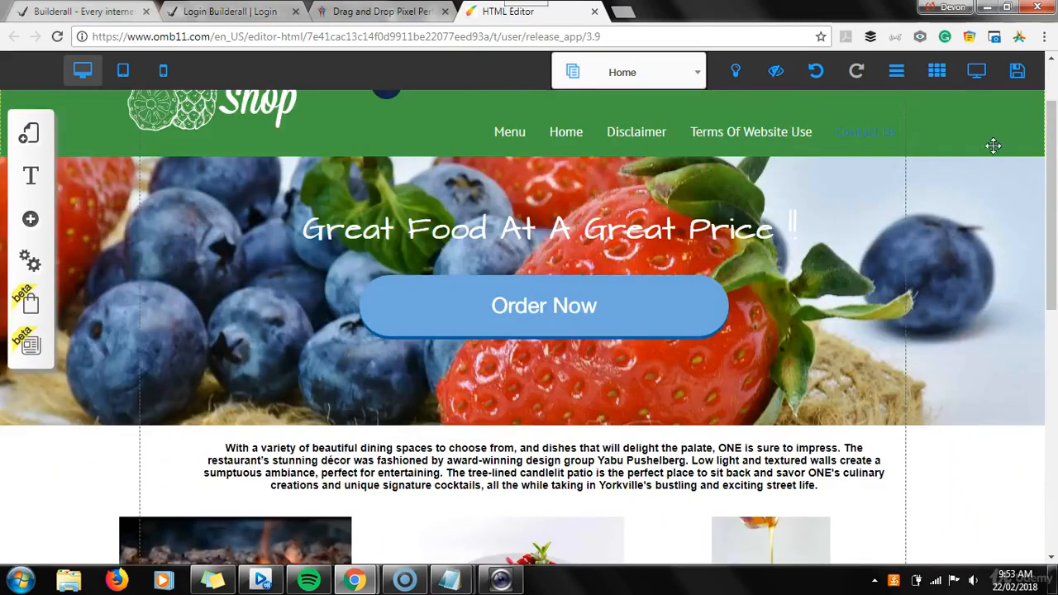
left_click(547, 314)
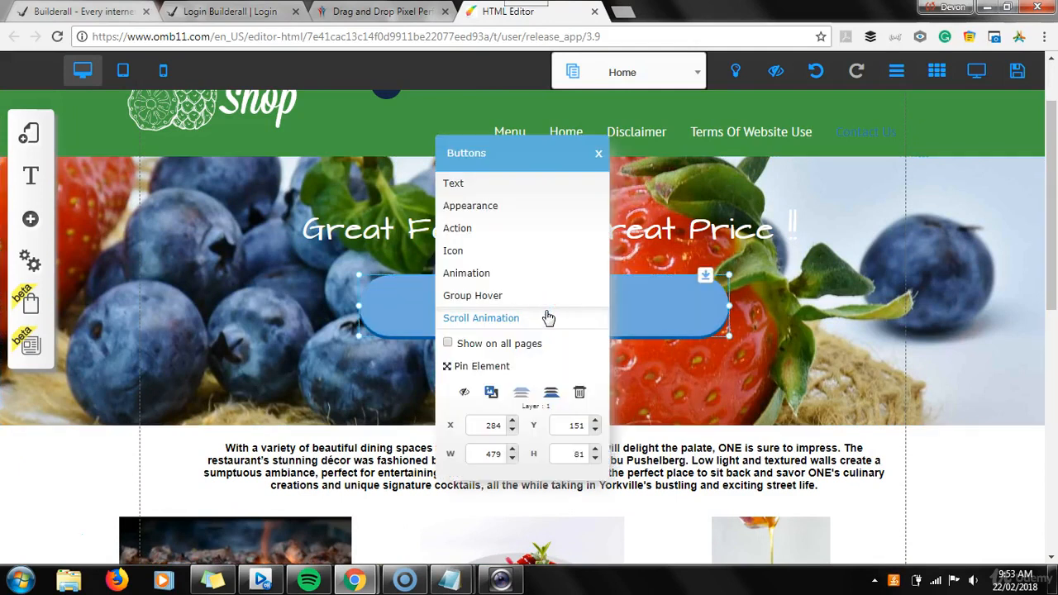
left_click(504, 229)
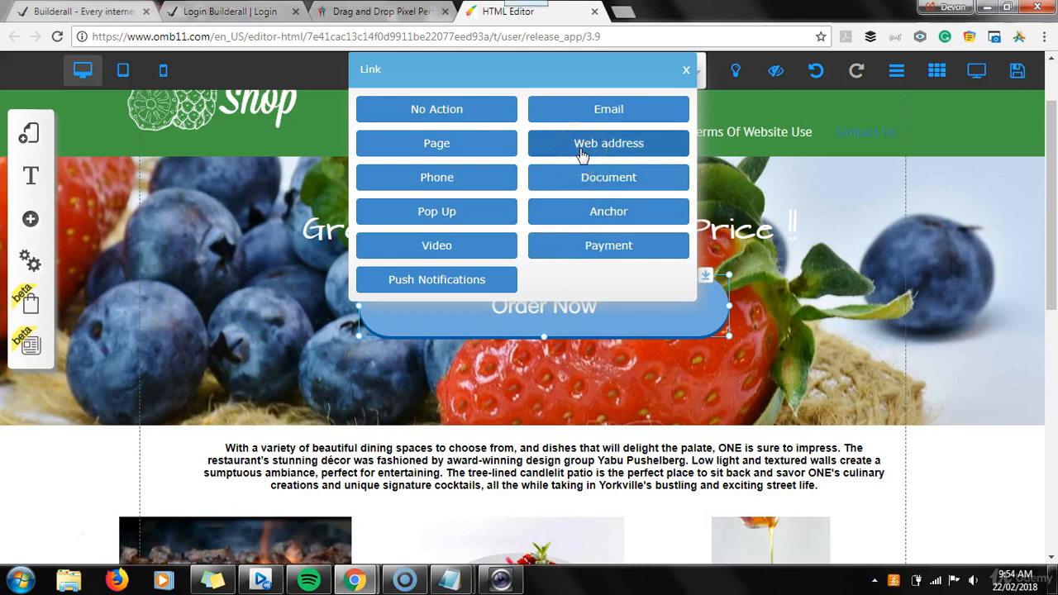
left_click(576, 120)
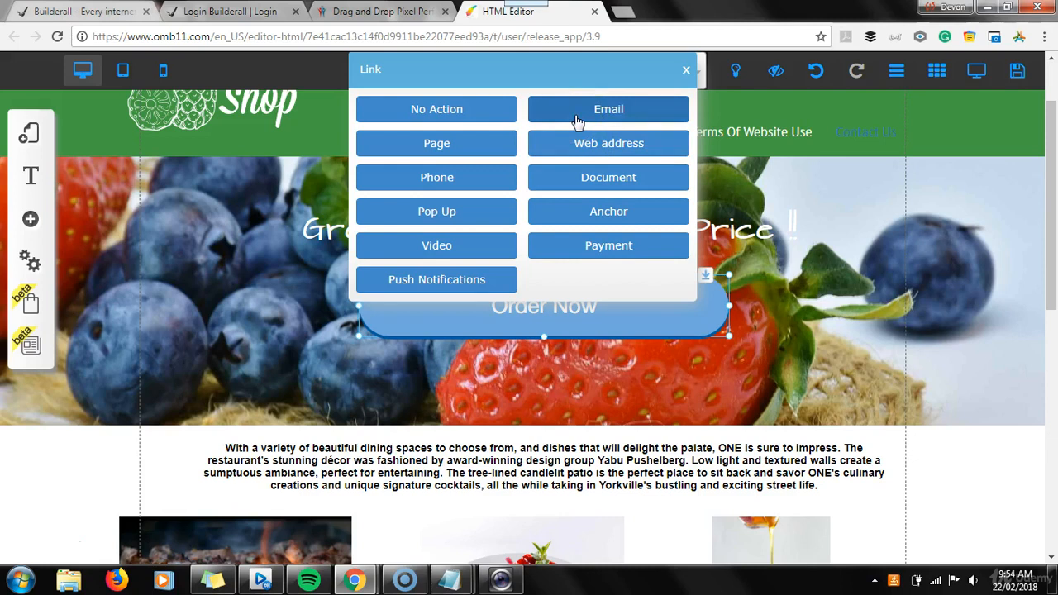
left_click(686, 72)
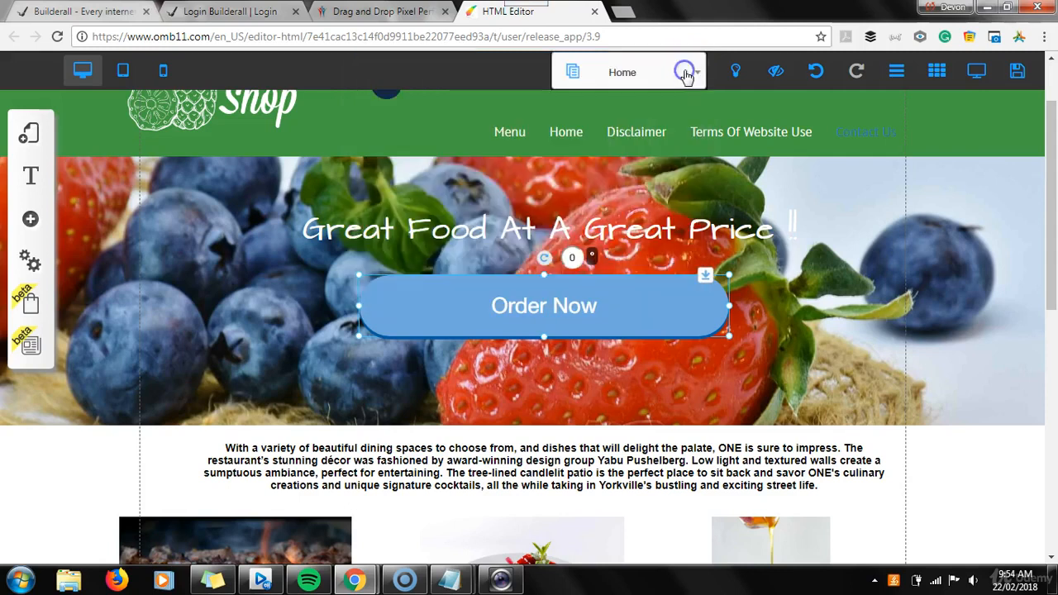
left_click(587, 412)
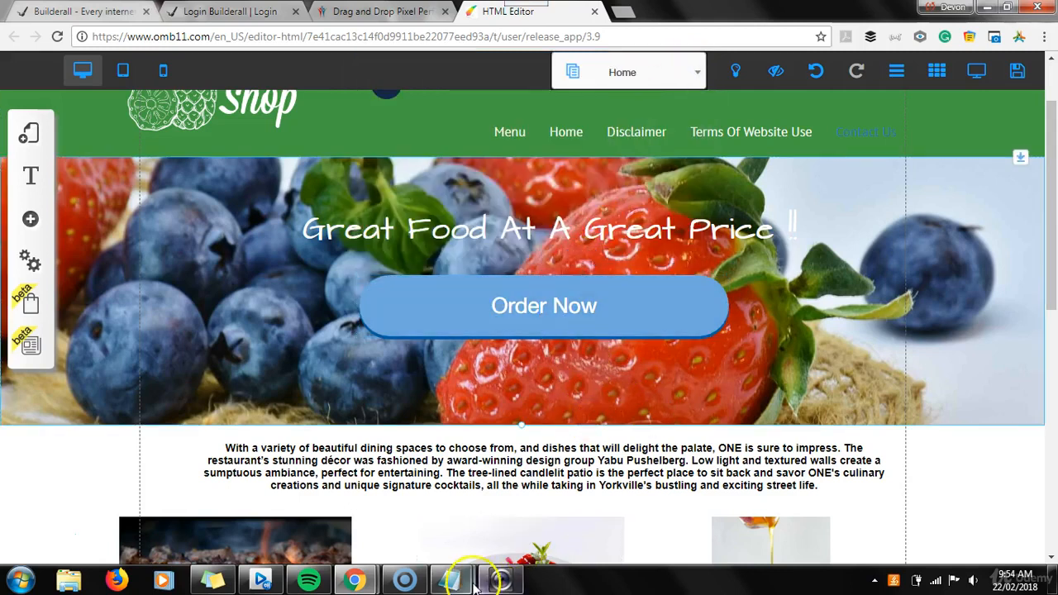
Bring the Notepad task checklist back into view
mouse_move(470, 584)
left_click(392, 522)
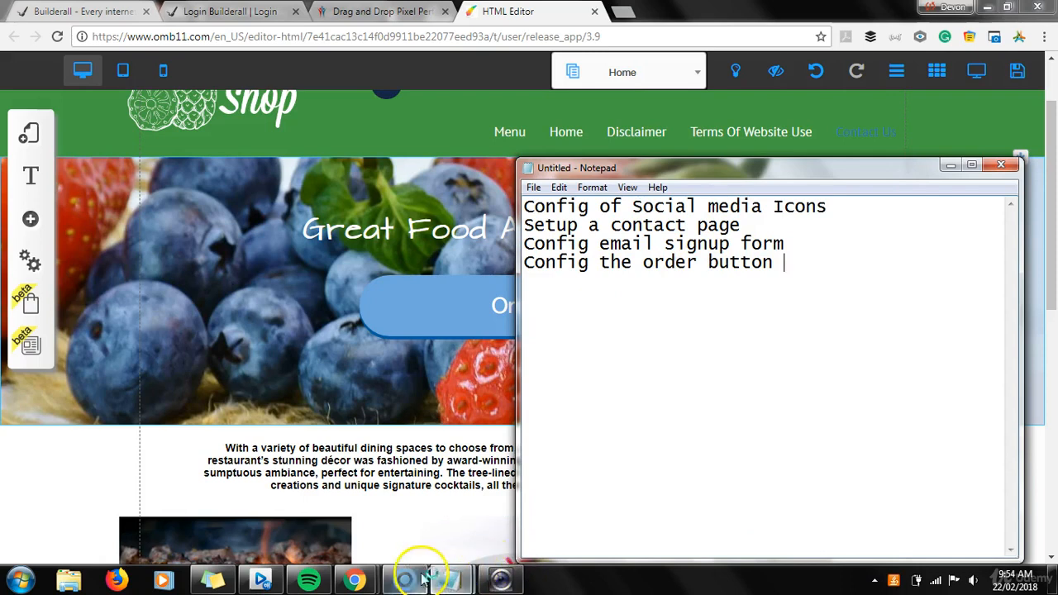
mouse_move(415, 581)
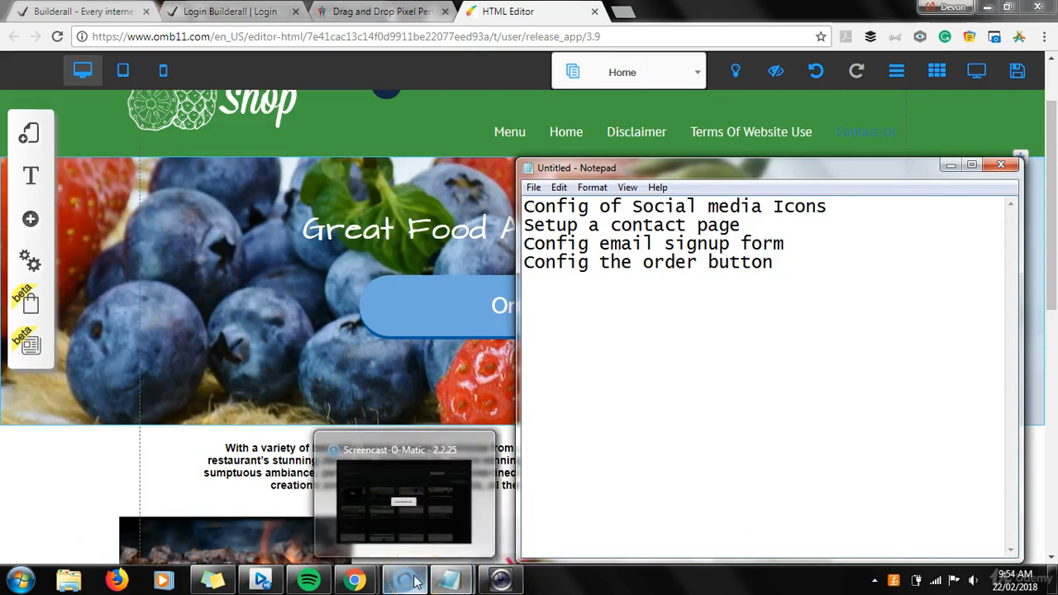